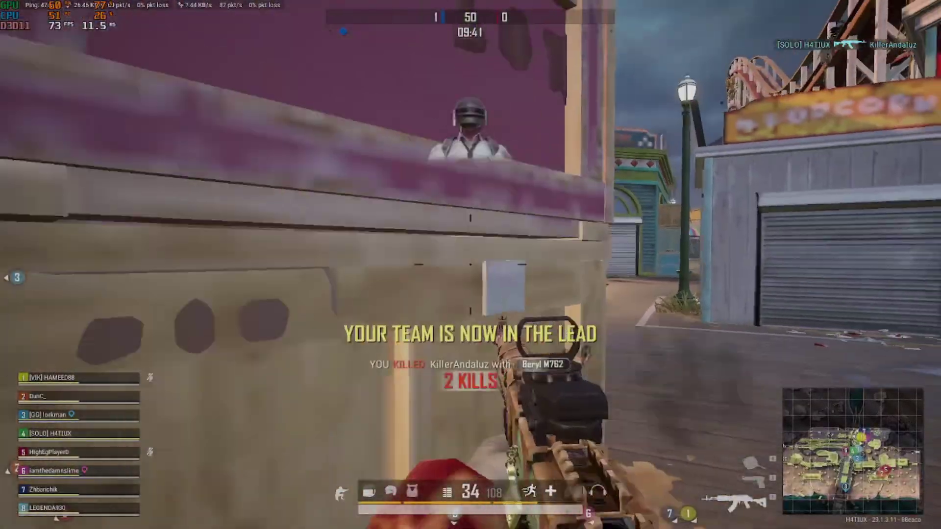
click(470, 264)
Kill the first enemy with the Beryl M762, climb the raised platform and fire at the next.
key(w)
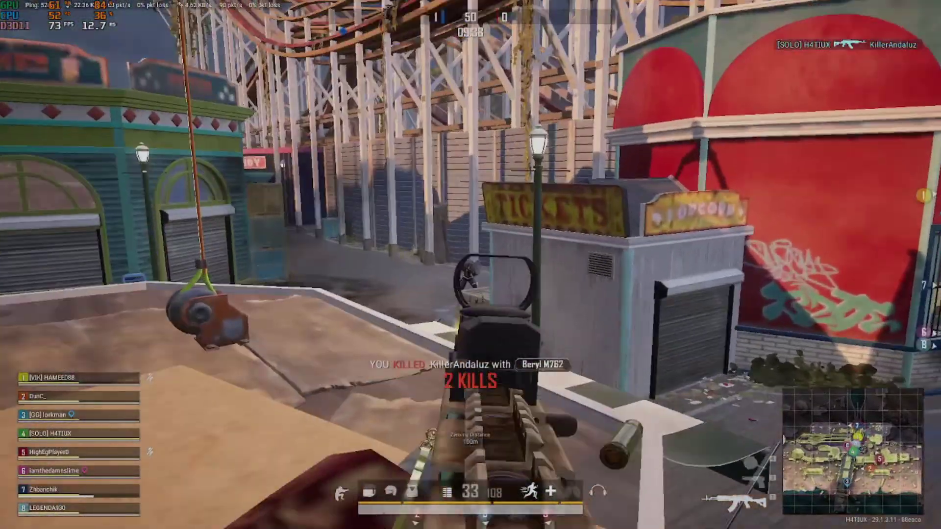
click(470, 265)
click(470, 264)
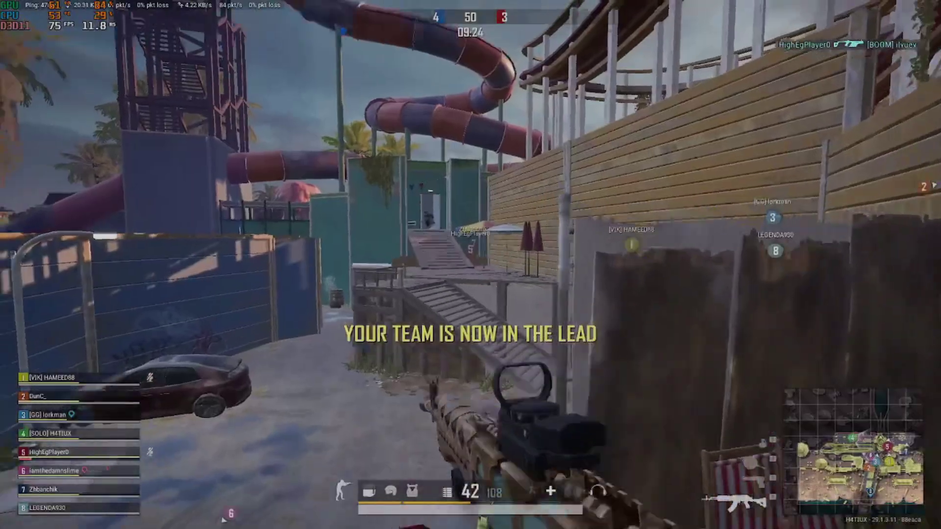
Aim down sights to kill another enemy, then climb onto the platform by the stairs.
right_click(470, 265)
click(471, 265)
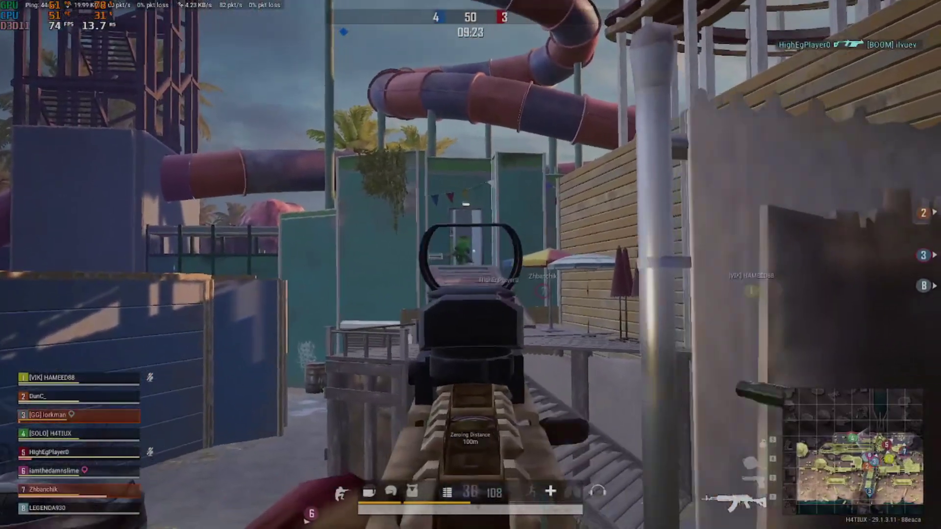
click(470, 264)
right_click(471, 265)
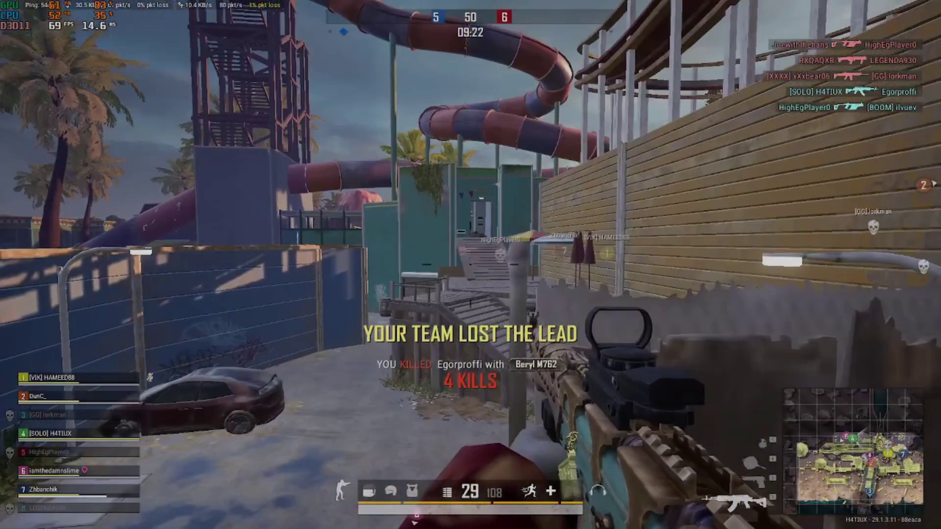
click(470, 264)
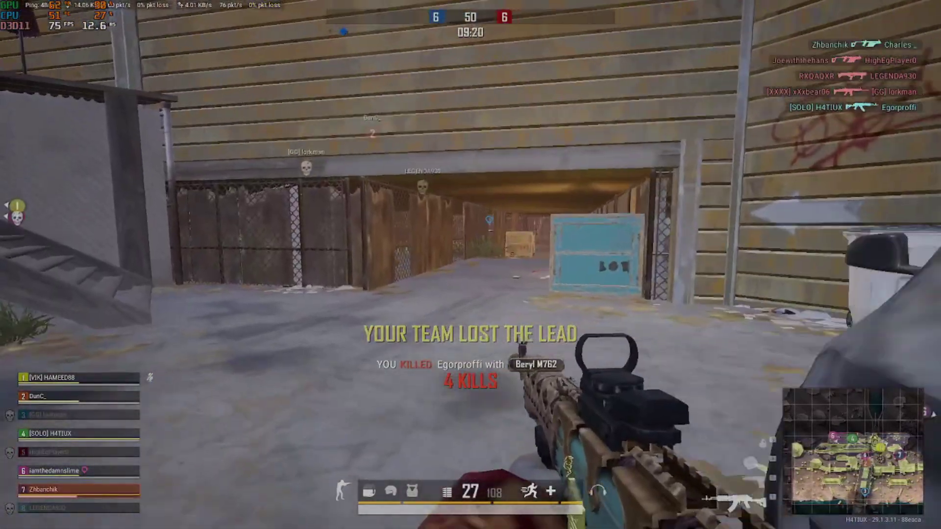
key(w)
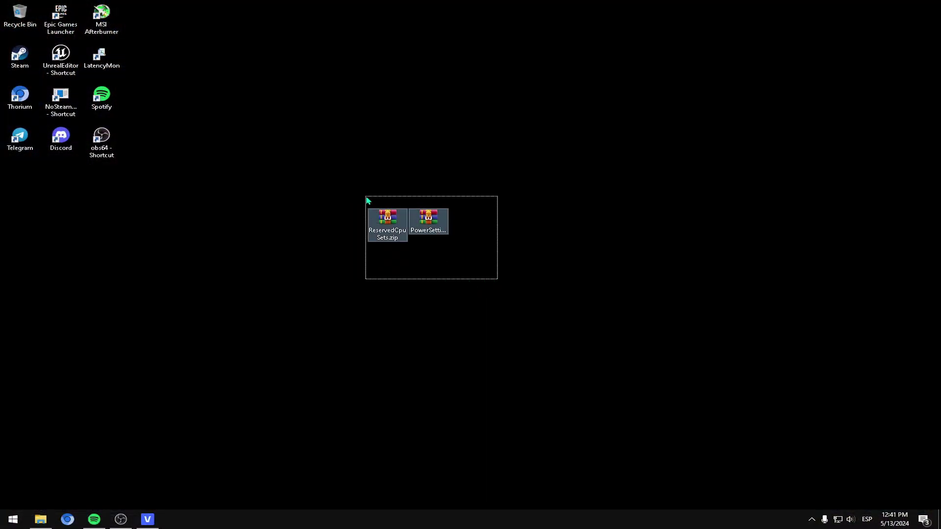
Extract ReservedCpuSets.zip on the desktop into a ReservedCpuSets folder.
drag(336, 180, 505, 293)
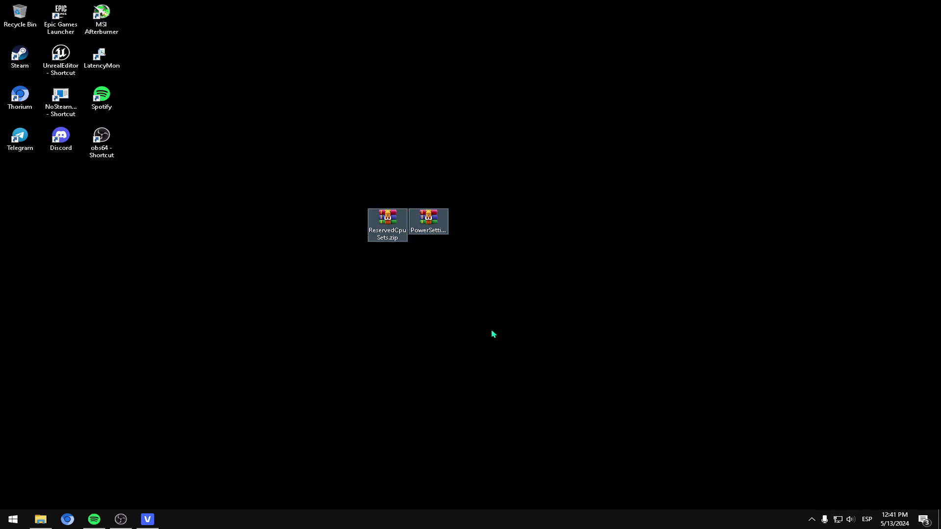
click(447, 307)
drag(389, 241, 354, 245)
right_click(334, 231)
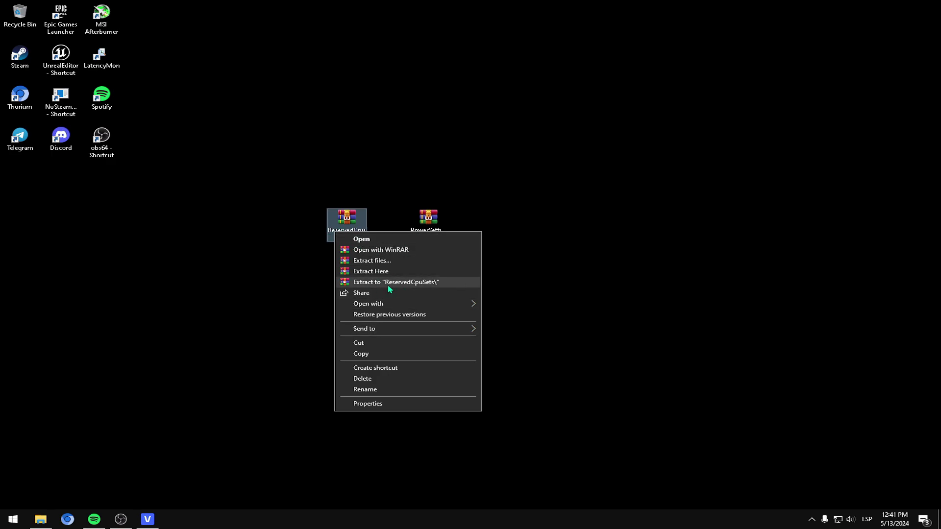
click(313, 269)
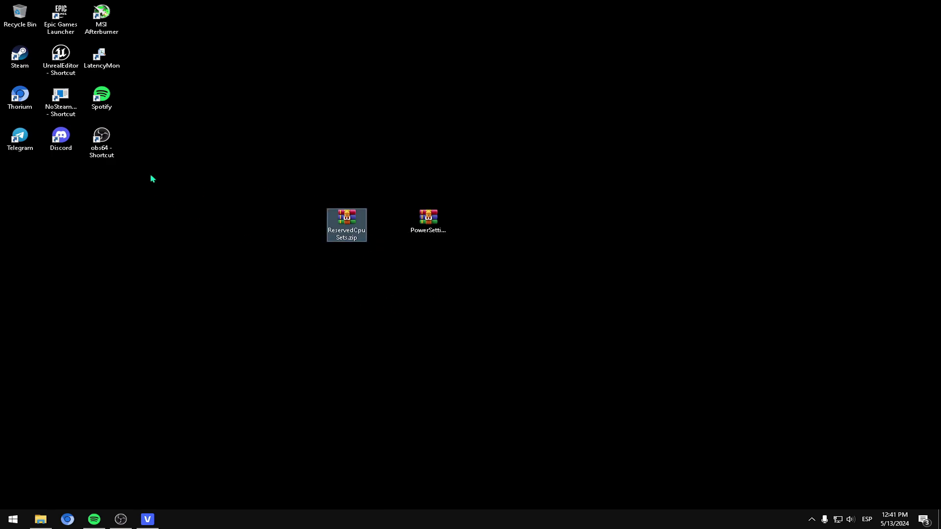
Open the inner ReservedCpuSets folder and run ReservedCpuSets.exe as administrator.
drag(419, 363, 299, 270)
double_click(357, 317)
double_click(539, 202)
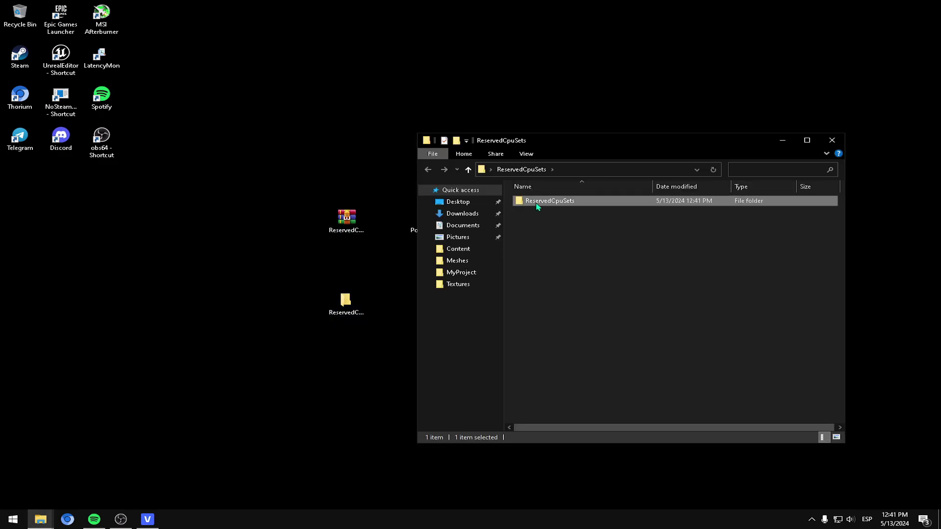
click(556, 213)
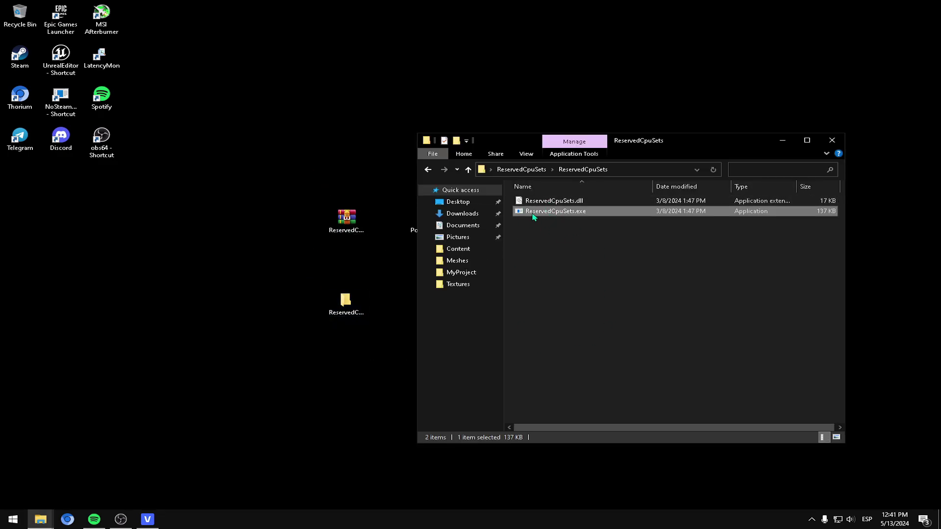
right_click(562, 212)
click(602, 234)
Tick CPU 1 and CPU 15 in ReservedCpuSets and apply with OK.
drag(465, 174, 261, 136)
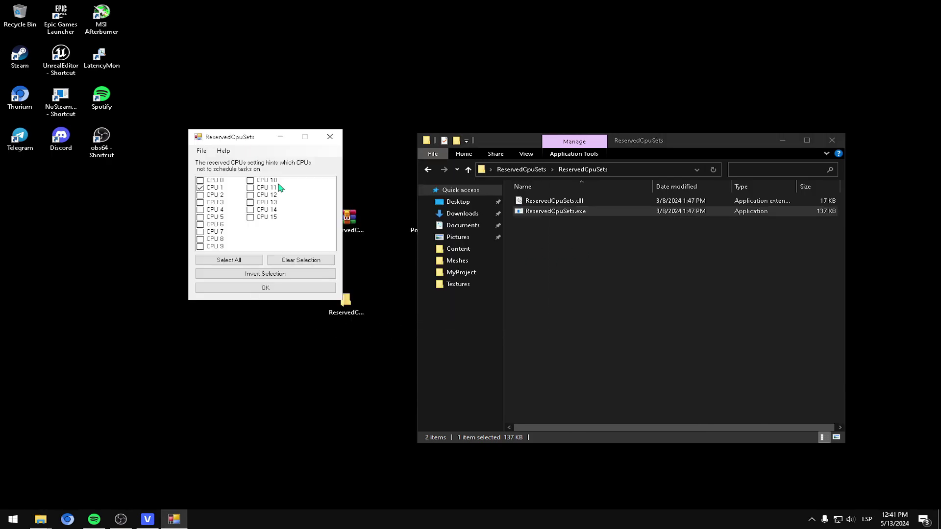
click(201, 188)
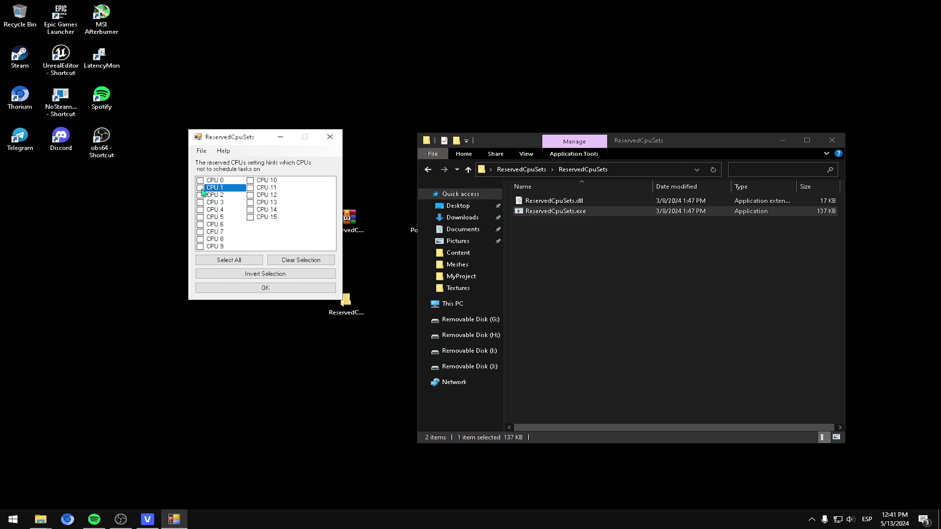
click(251, 218)
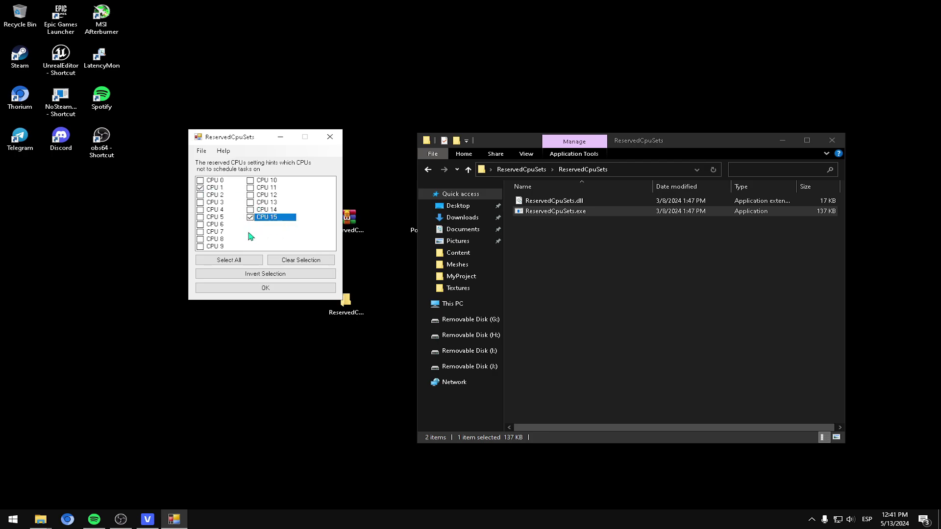
click(261, 289)
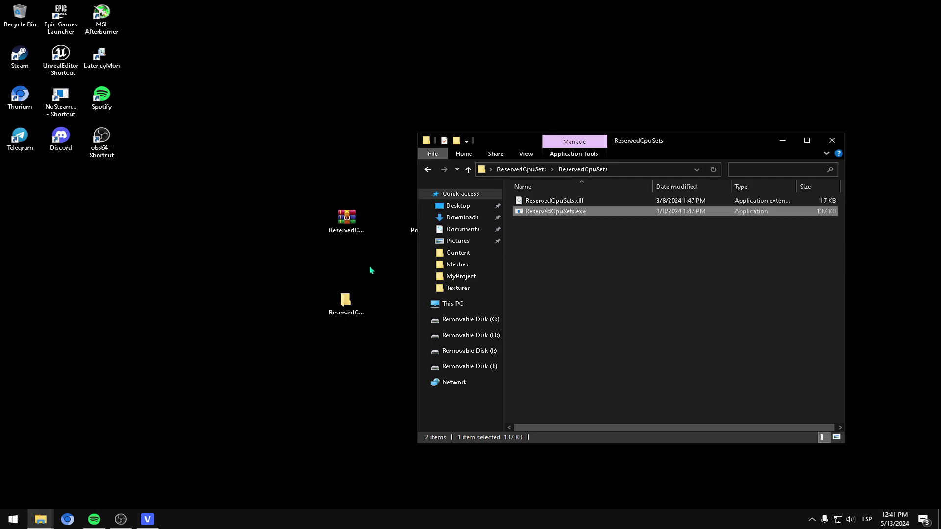
Relaunch ReservedCpuSets, check the Add To Startup option, and confirm with OK.
double_click(551, 212)
click(407, 190)
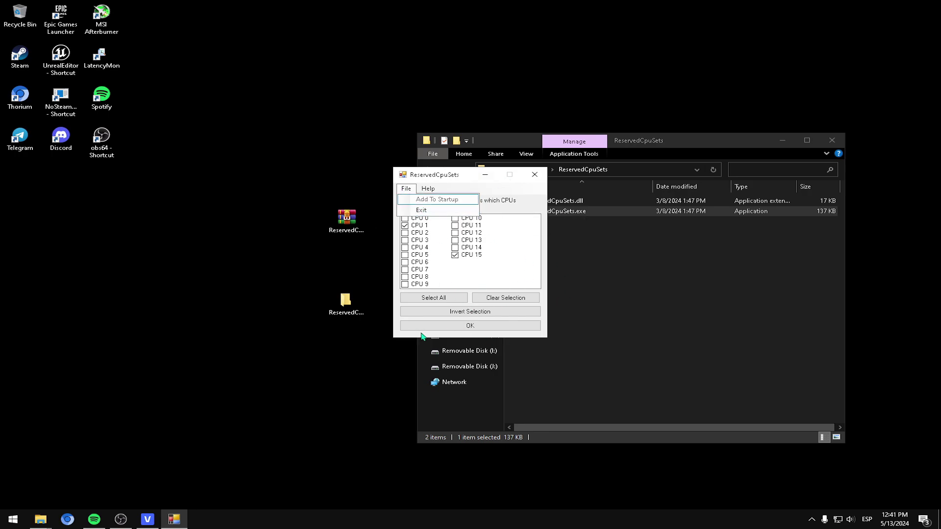
key(Escape)
click(522, 326)
Extract PowerSettingsExplorer.zip into a PowerSettingsExplorer folder.
key(alt+F4)
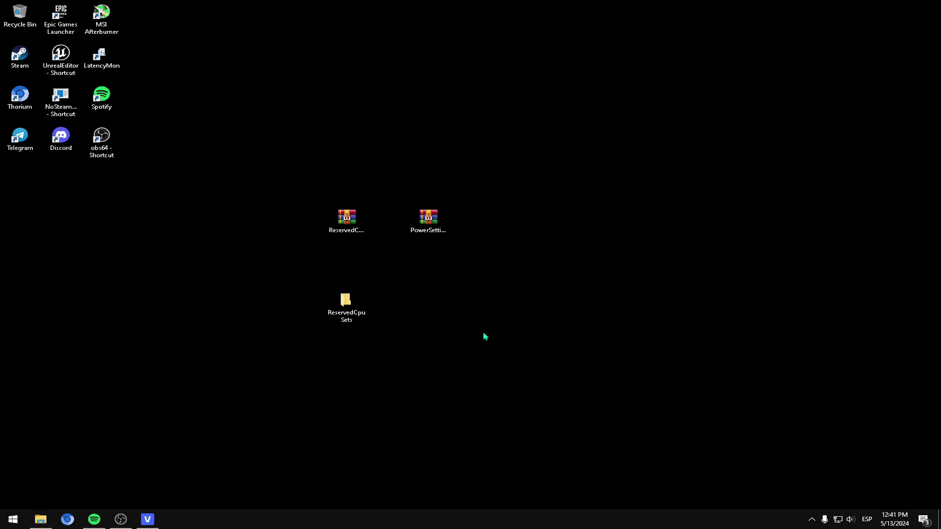
click(435, 227)
right_click(437, 230)
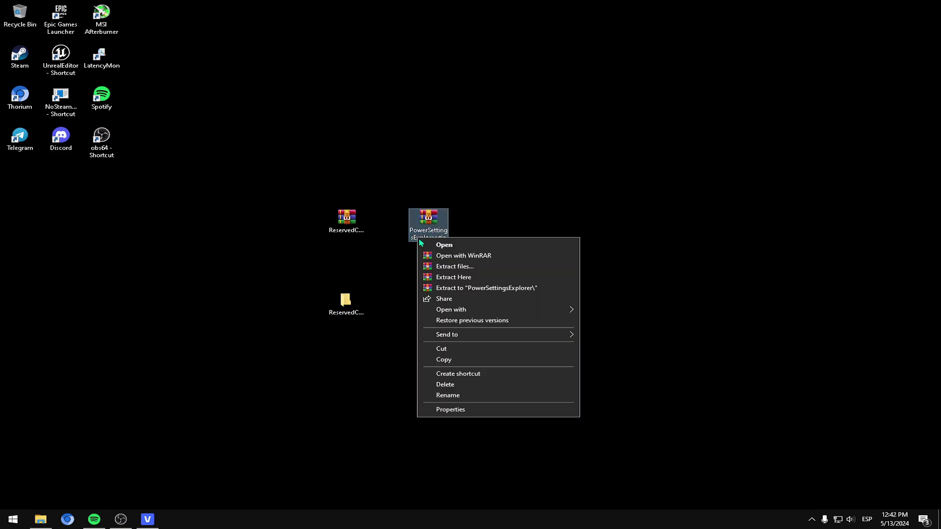
click(477, 288)
drag(486, 311, 407, 289)
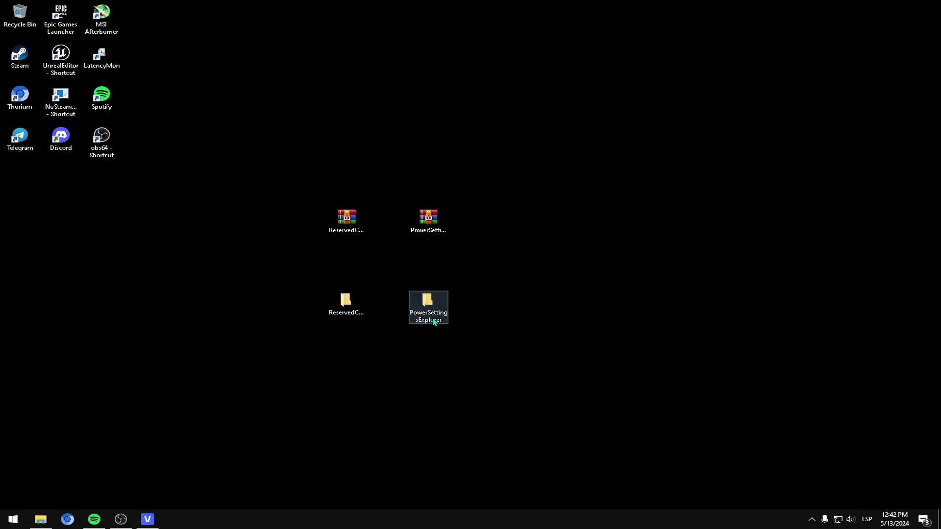
Run PowerSettingsExplorer.exe as administrator, unhide all hidden power settings, then close it.
double_click(434, 322)
click(591, 202)
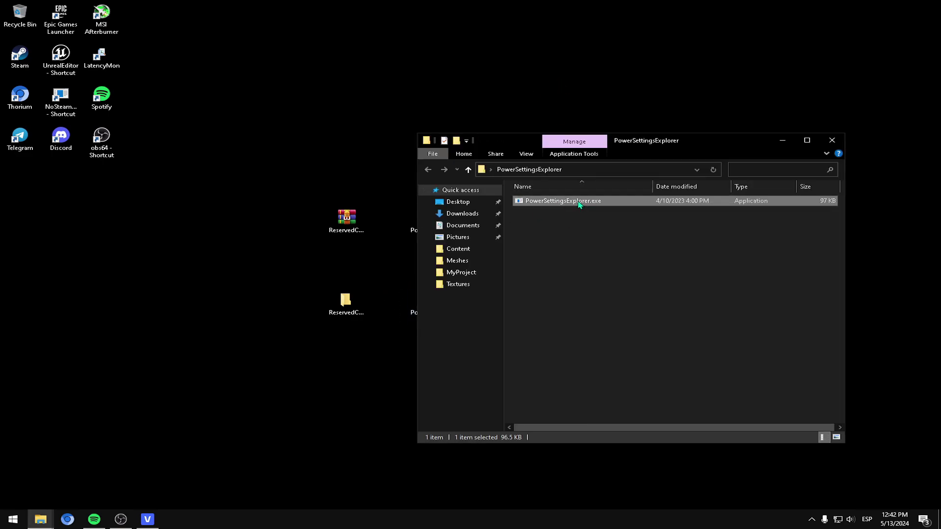
right_click(579, 204)
click(627, 217)
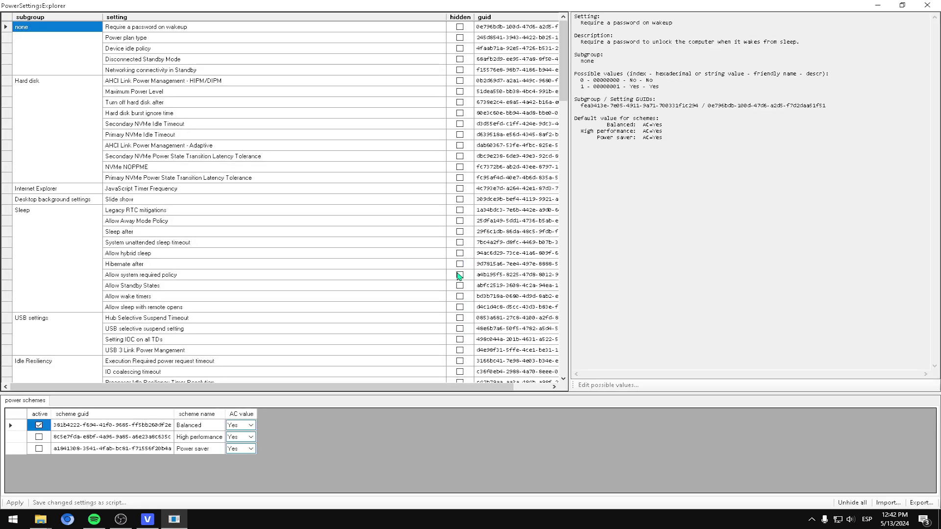
click(855, 504)
click(927, 4)
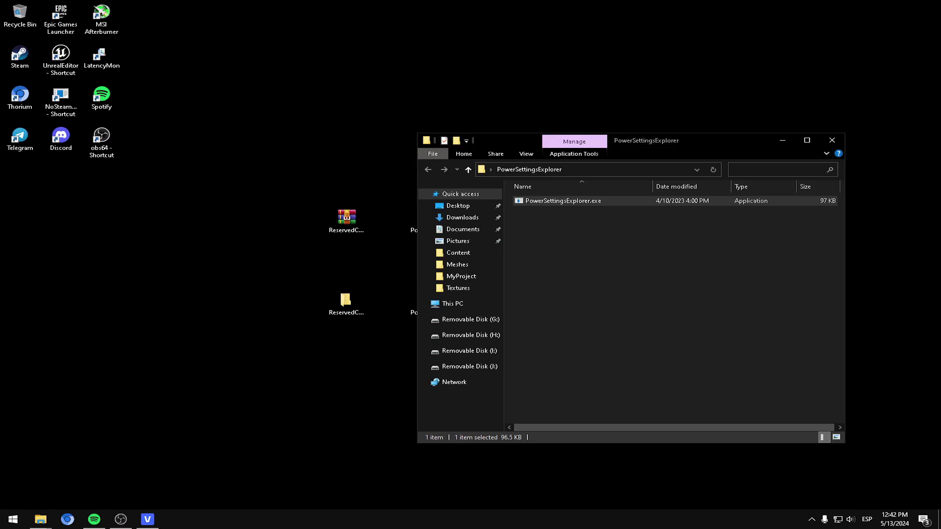
Open the advanced power settings of the Balanced plan from Control Panel.
key(super)
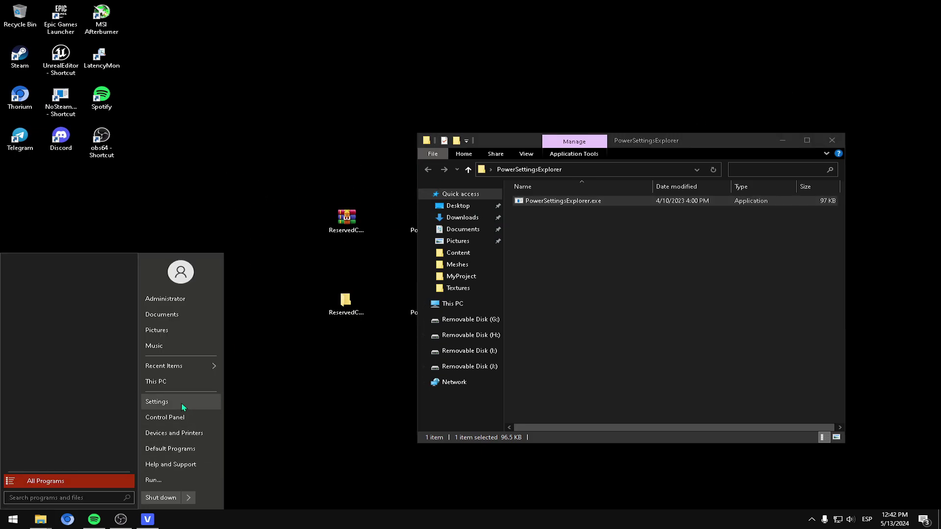
click(186, 418)
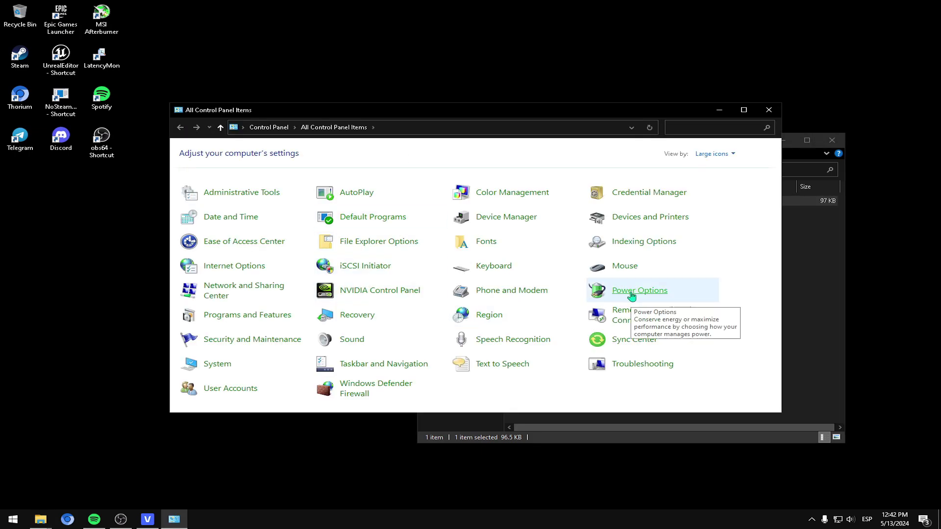
click(632, 293)
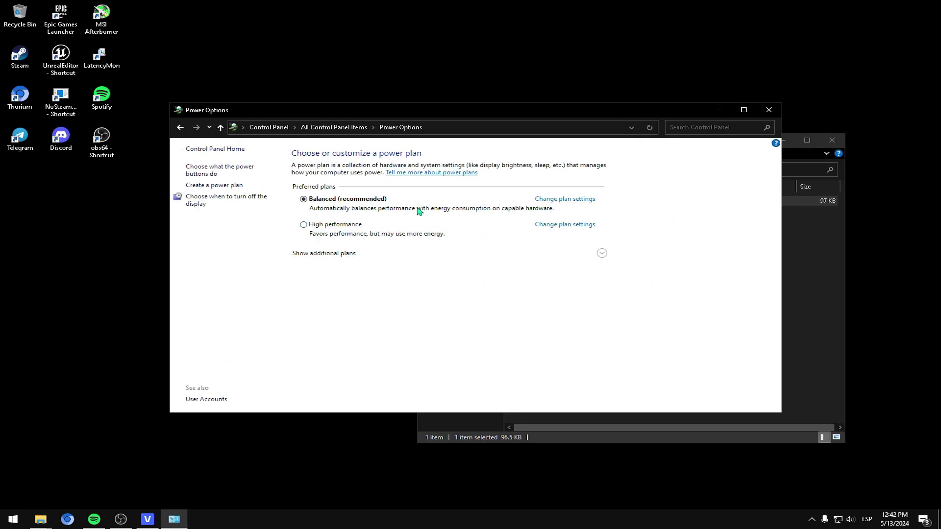
click(599, 253)
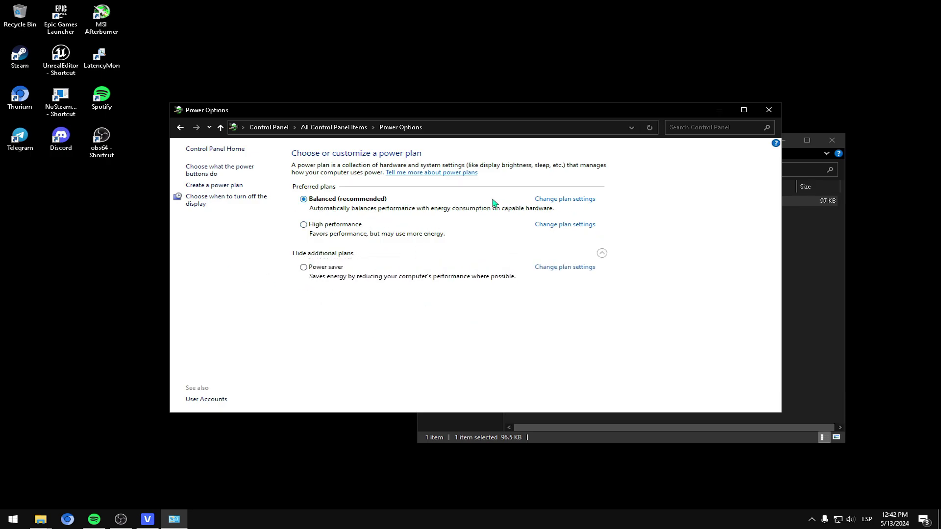
click(560, 200)
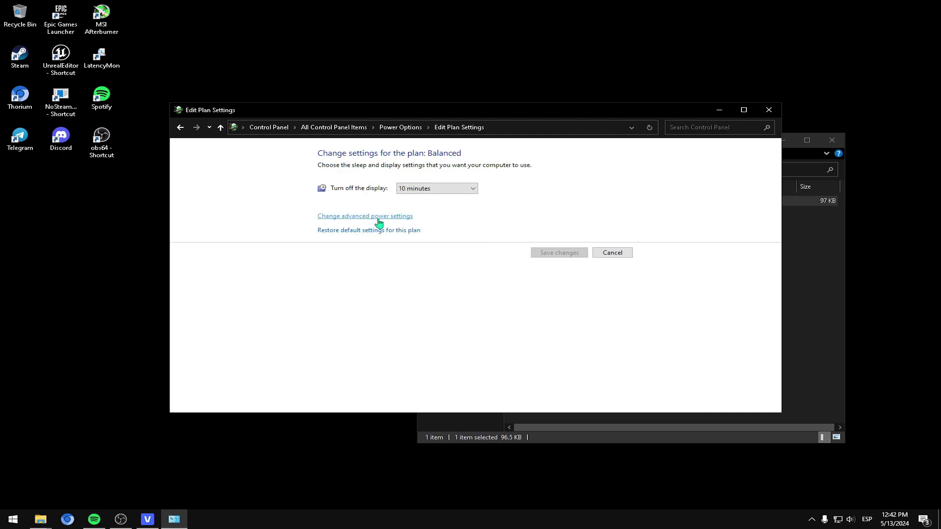
click(378, 217)
Set Interrupt Steering Settings > Interrupt Steering Mode to Processor 1.
drag(144, 52, 433, 123)
scroll(414, 272, down, 2)
scroll(409, 235, down, 1)
click(356, 232)
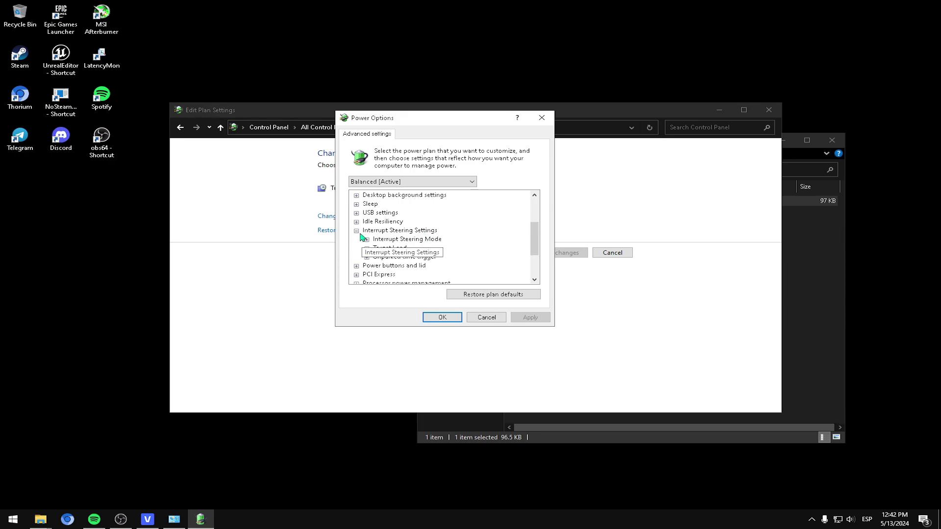
double_click(395, 240)
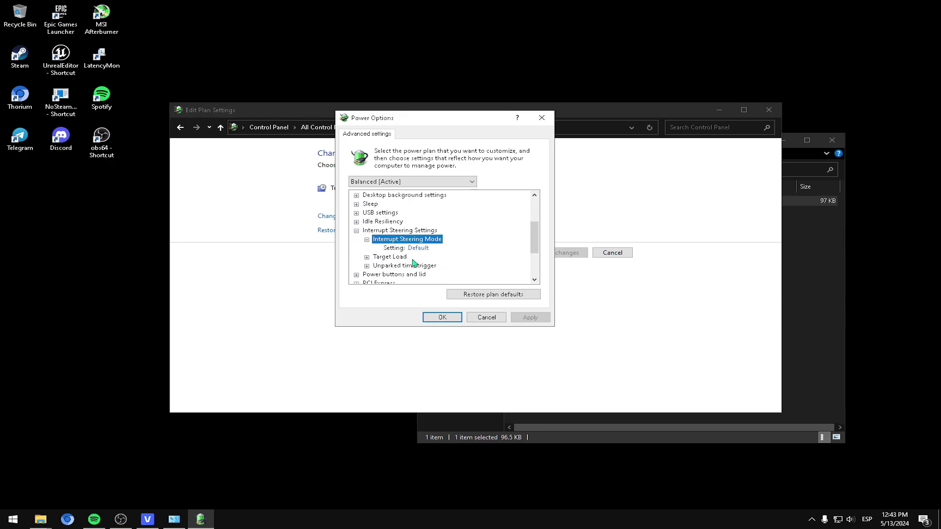
click(421, 247)
click(431, 249)
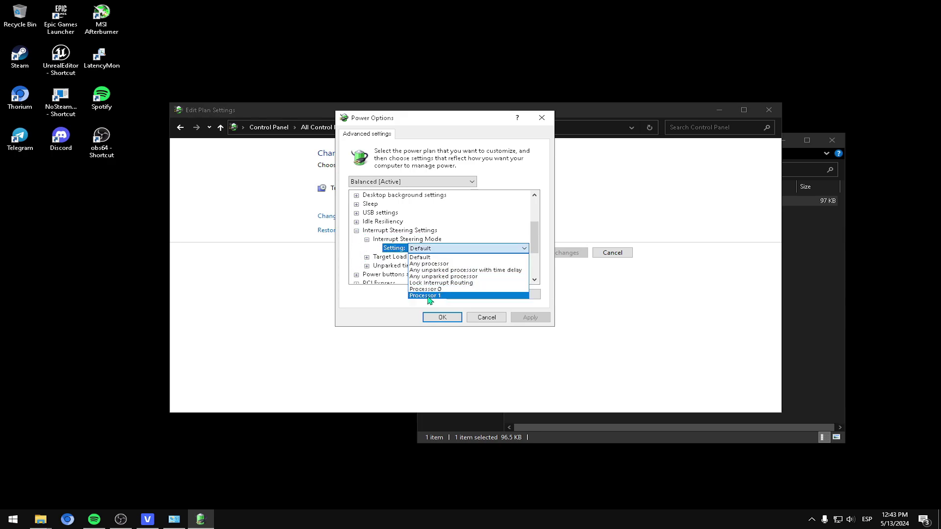
click(435, 295)
Apply and confirm the power setting, then close the plan windows.
click(530, 318)
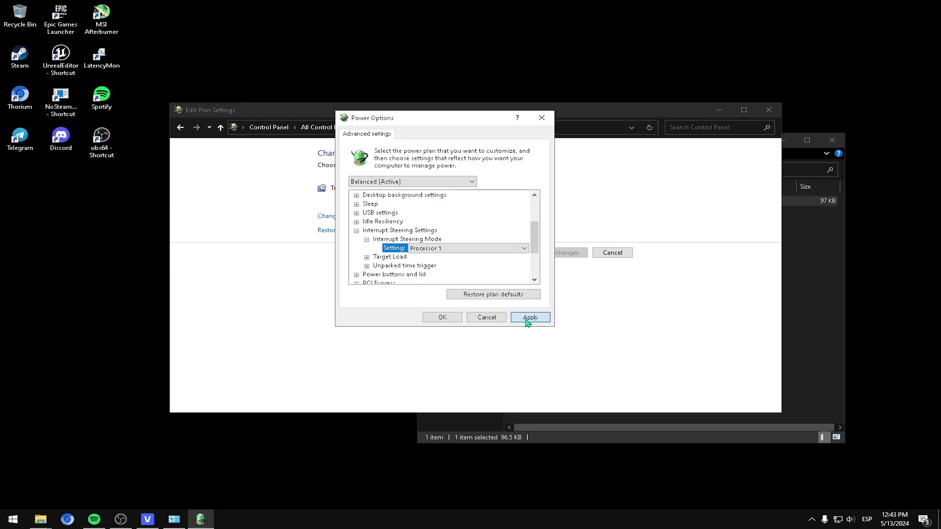
click(444, 318)
click(768, 109)
click(831, 140)
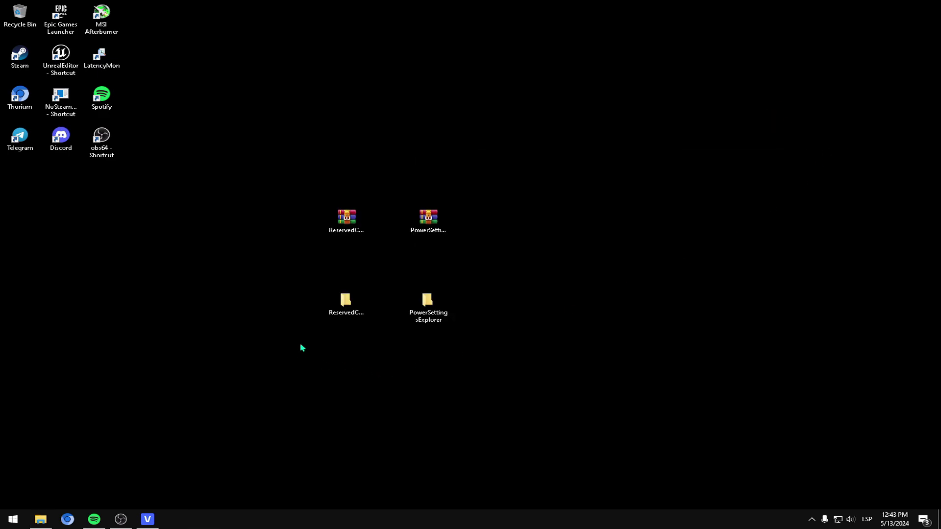
Launch Steam and open PUBG: BATTLEGROUNDS Properties from the library.
click(19, 58)
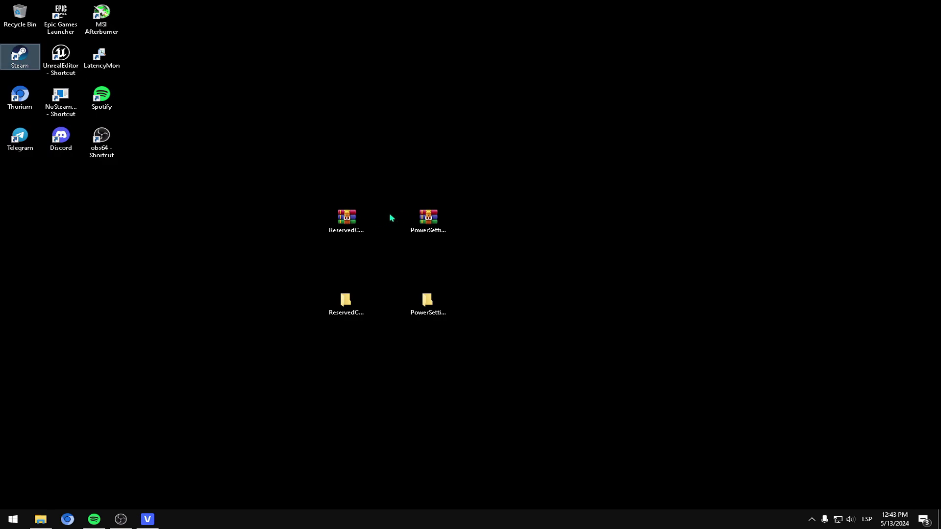
key(Return)
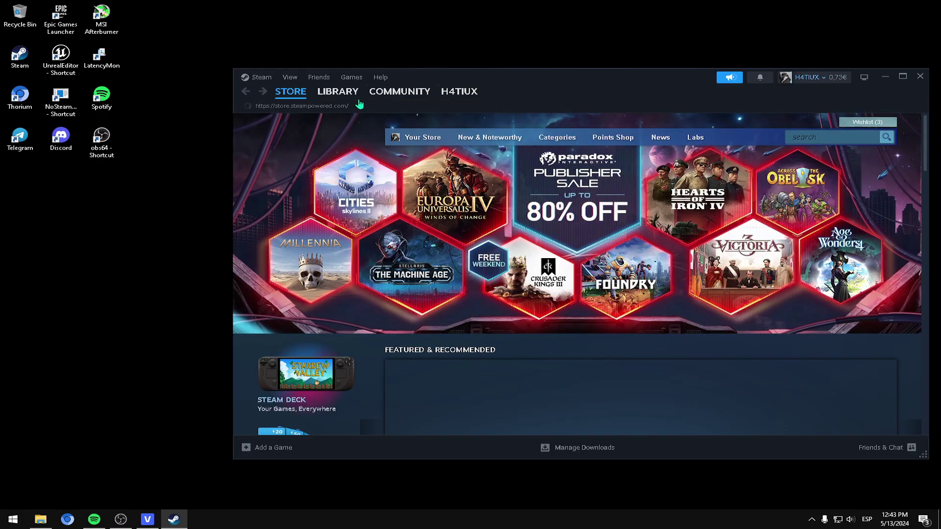
click(343, 93)
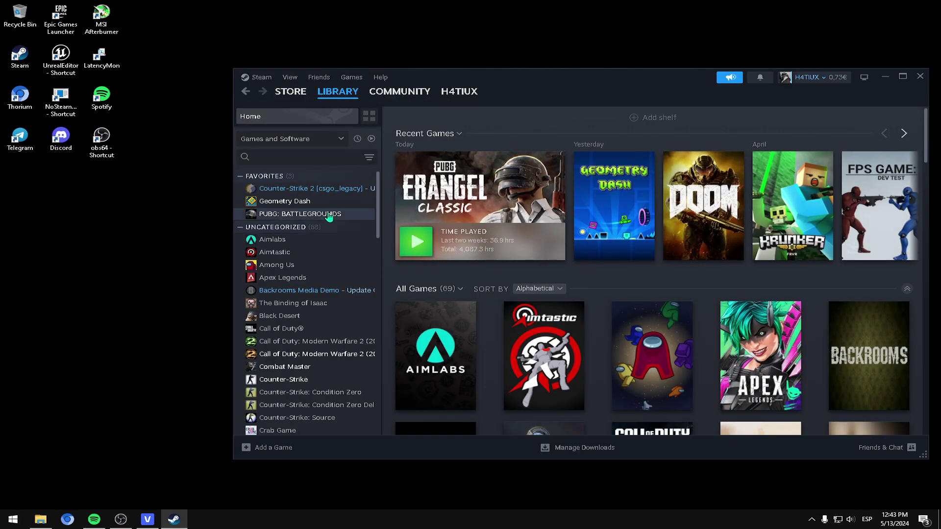
click(329, 215)
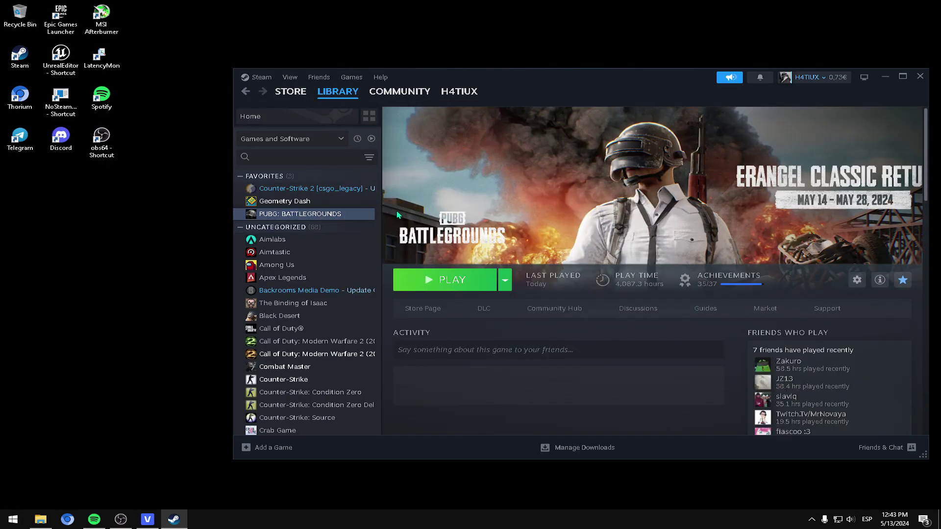
right_click(321, 218)
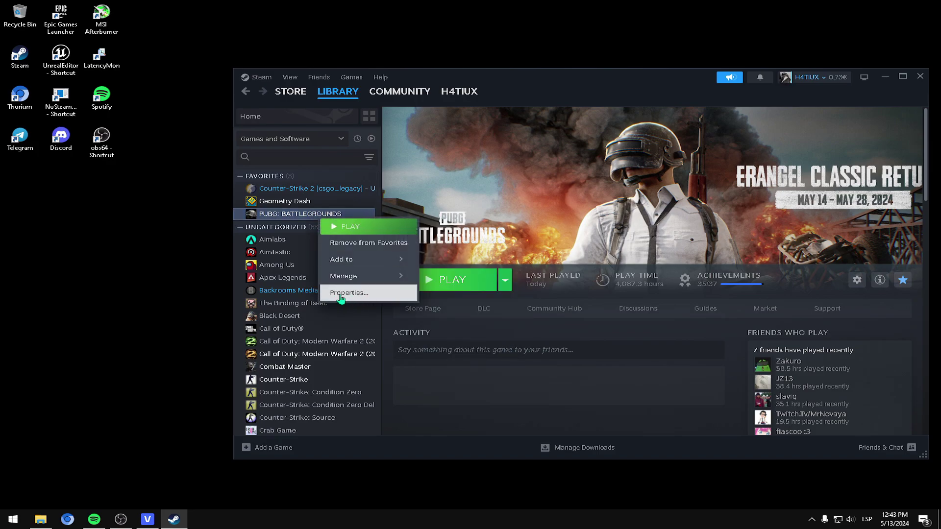
click(346, 293)
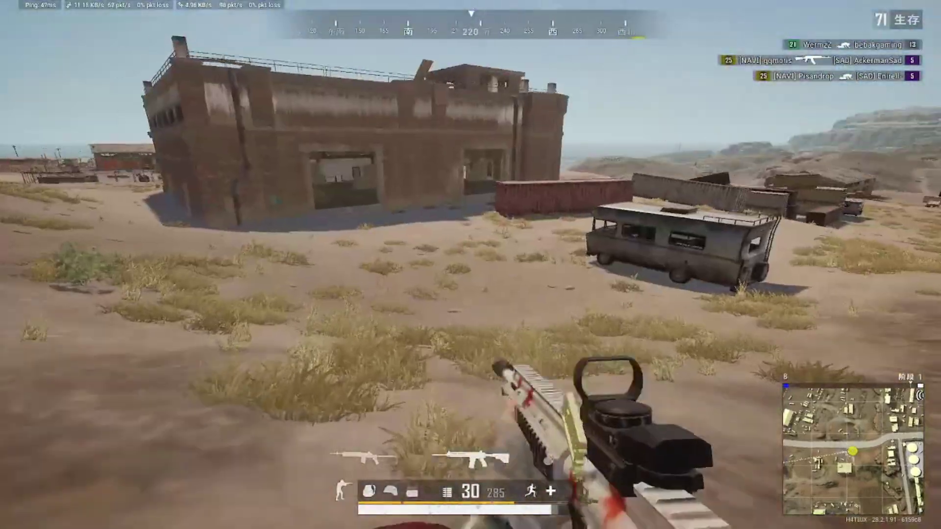
Lower the in-game 亮度 brightness from 100 to 80 and return to the match.
key(Escape)
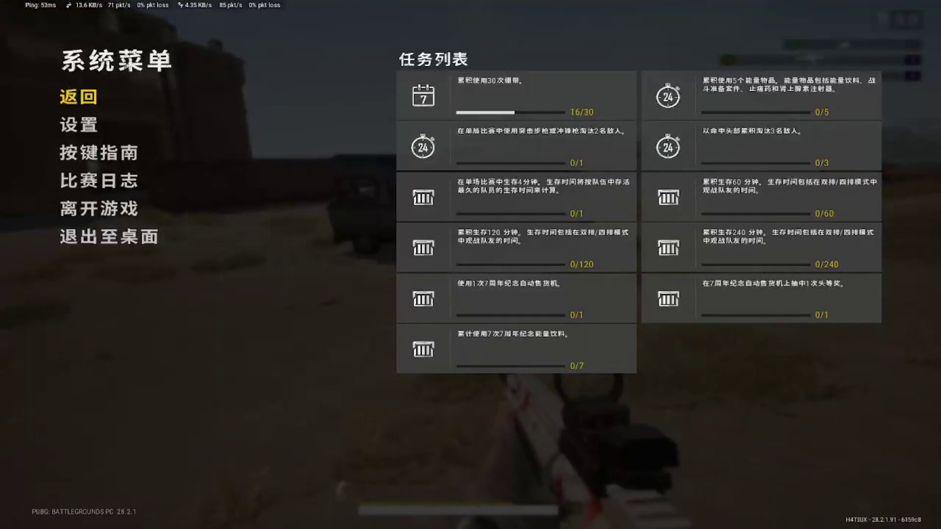
click(78, 124)
drag(511, 325, 480, 324)
click(179, 473)
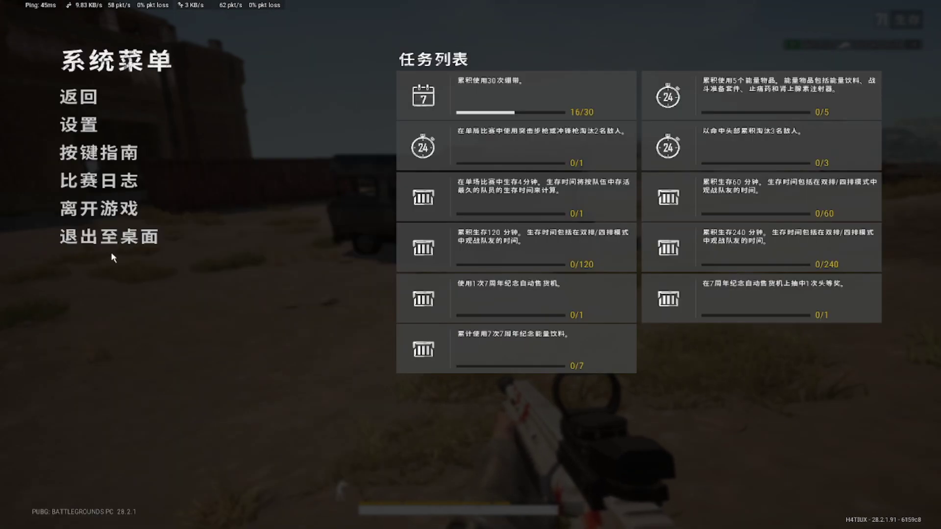
key(Escape)
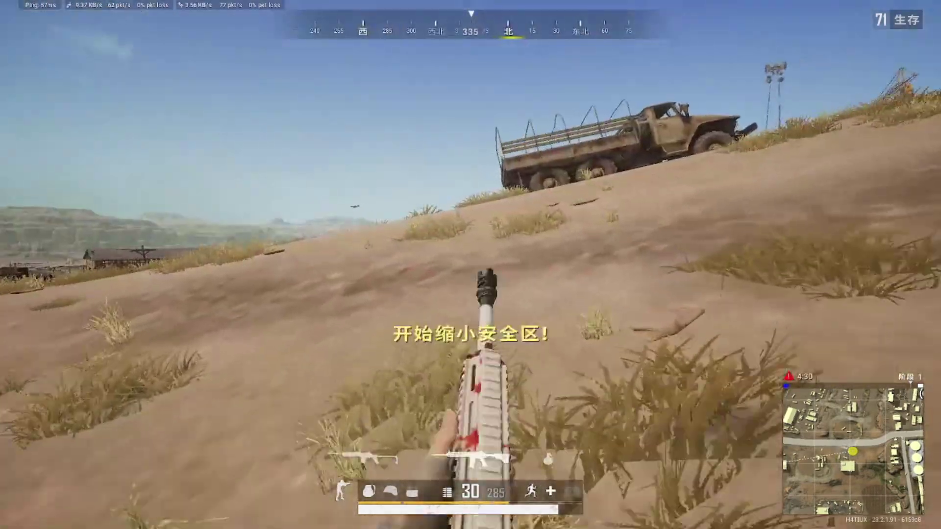
Run up the hill, switch to the scoped rifle and scope in on the buildings.
key(w)
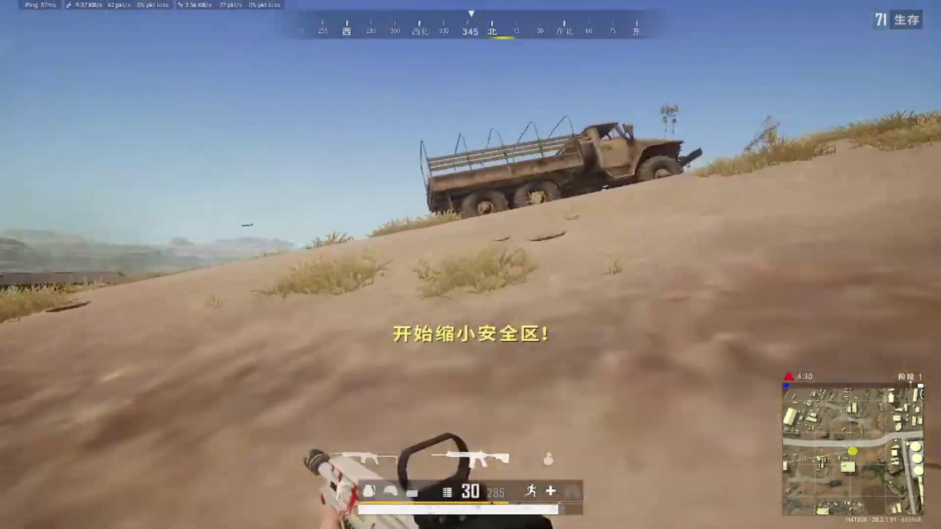
key(1)
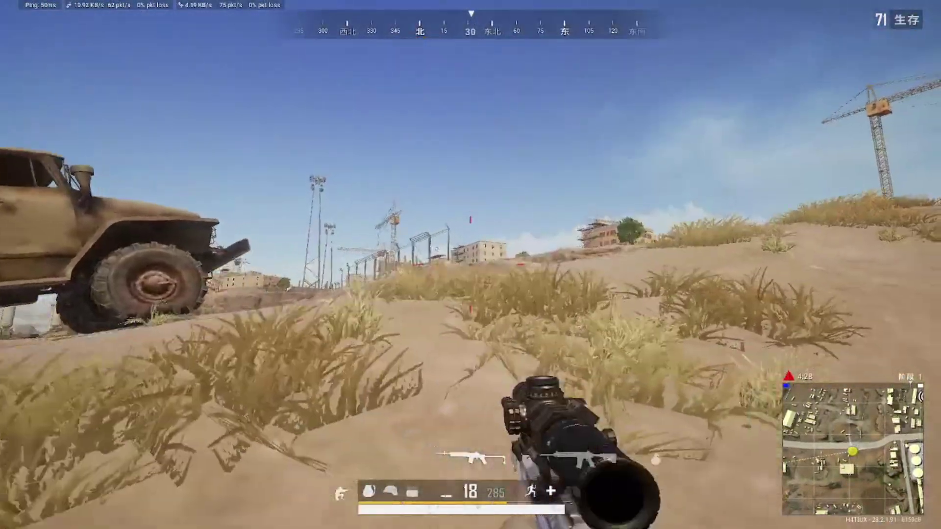
right_click(470, 264)
right_click(470, 265)
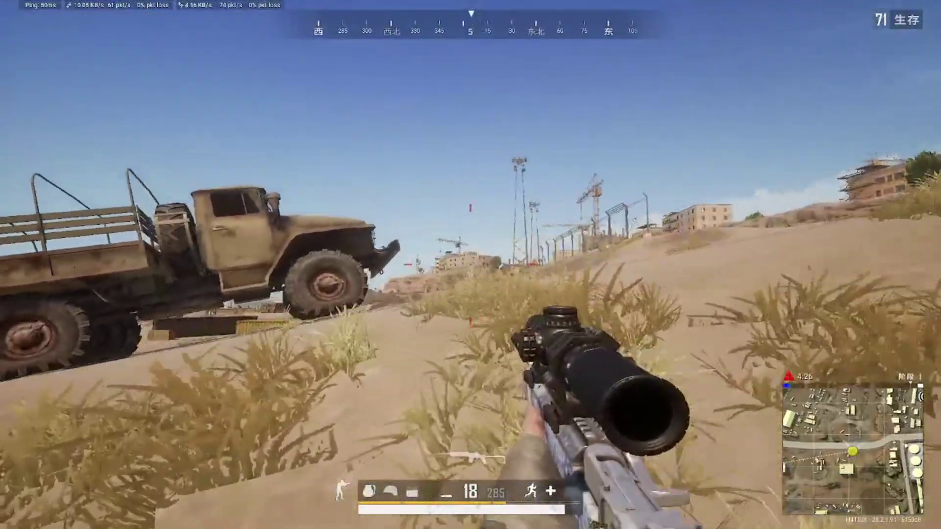
right_click(470, 265)
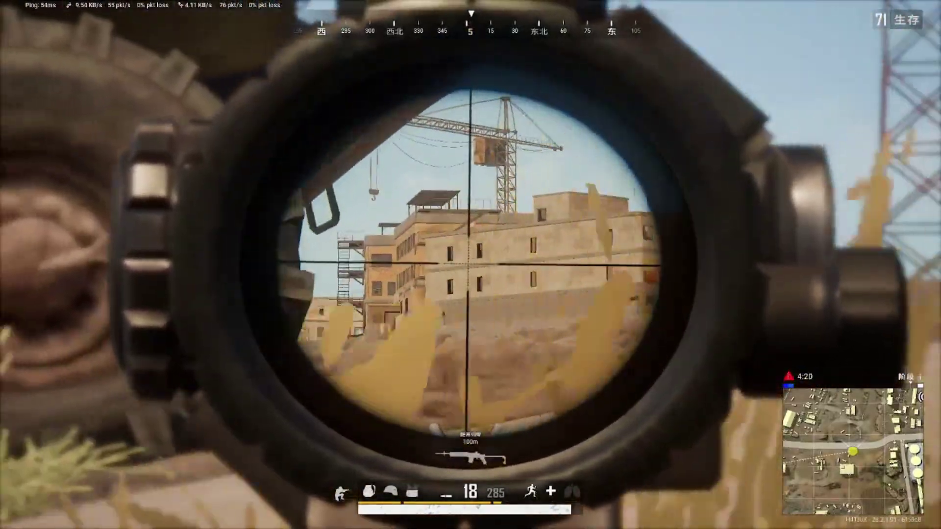
key(q)
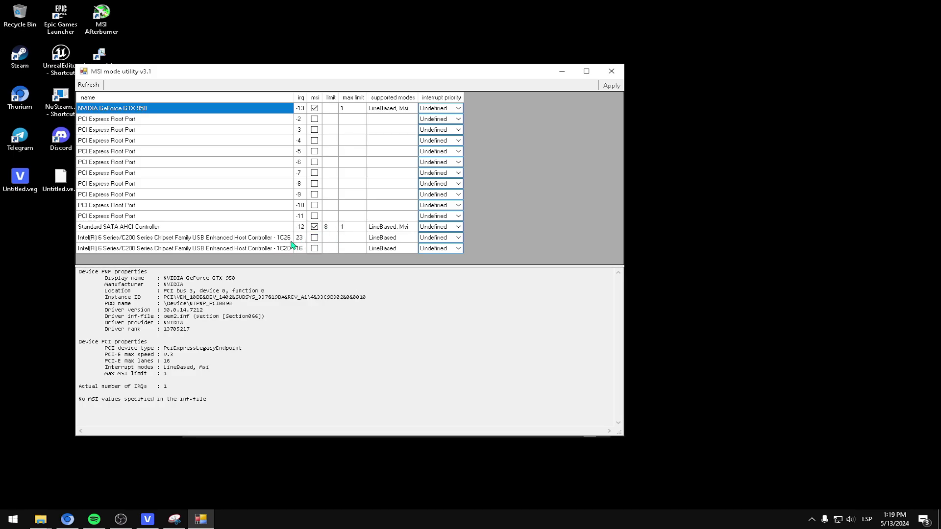
Set the 1C26 and 1C2D USB controllers to High interrupt priority.
click(298, 248)
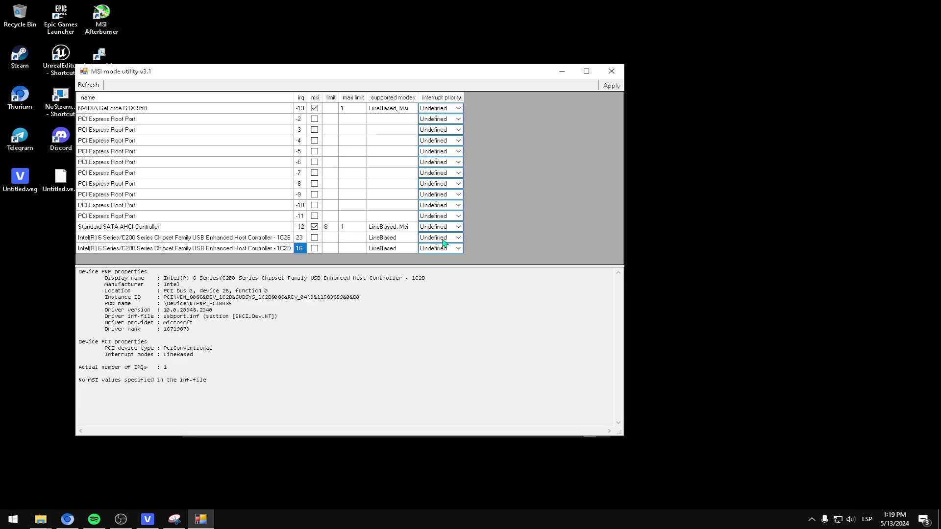
click(300, 238)
click(458, 238)
click(442, 266)
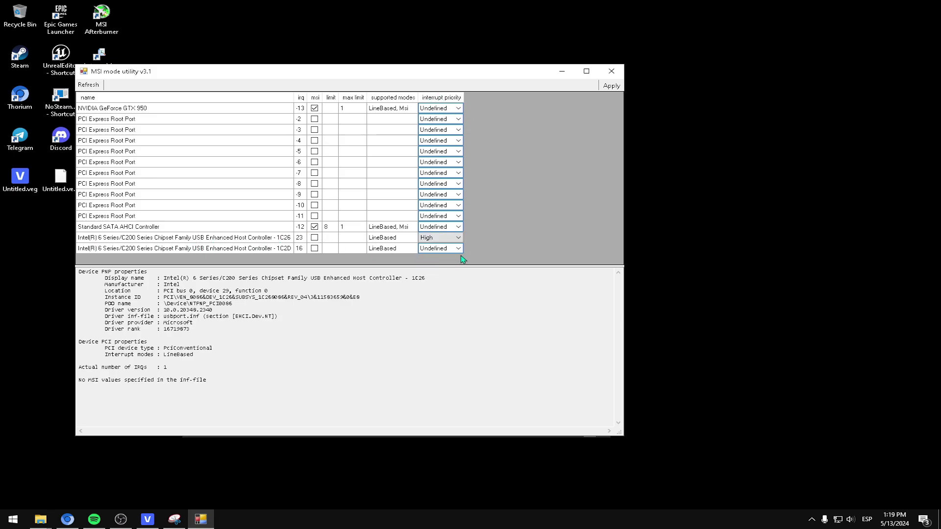
click(441, 248)
click(441, 276)
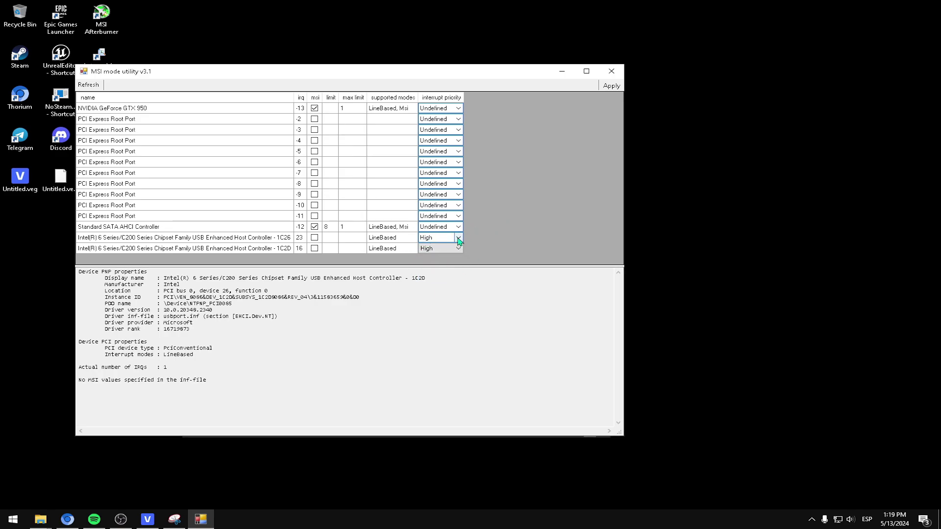
Reset both 1C26 and 1C2D controllers back to Undefined priority.
click(457, 237)
click(455, 246)
click(452, 248)
click(451, 257)
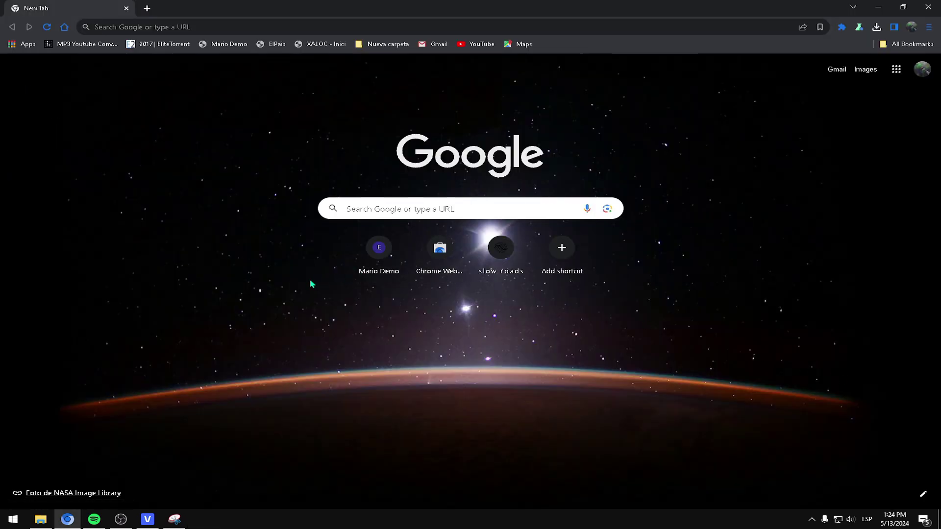
Search 'logitech omm' and open the Onboard Memory Manager support page.
click(204, 29)
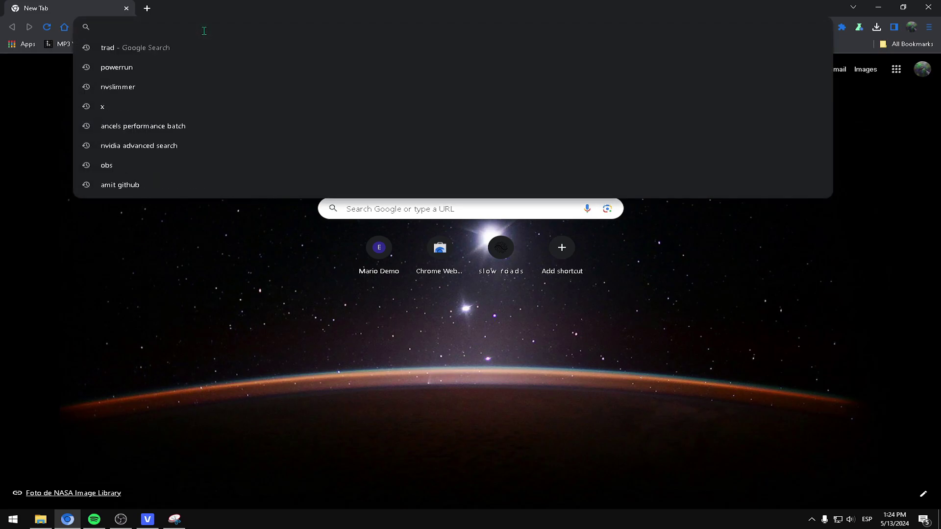
text(logitech )
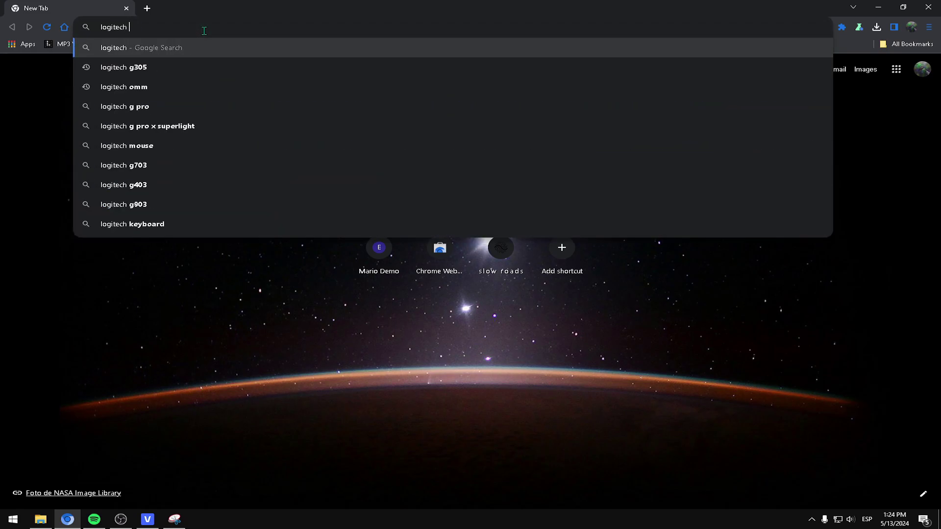
text(omm)
key(Return)
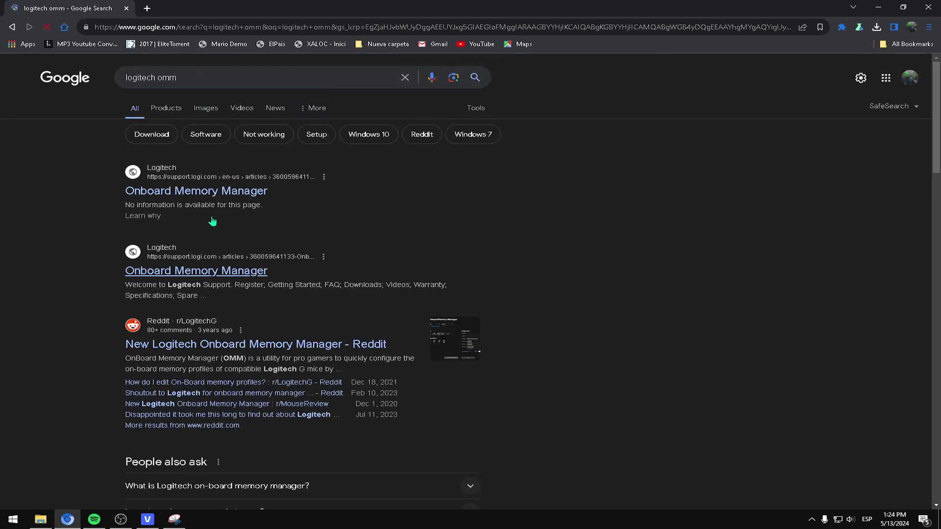
click(210, 199)
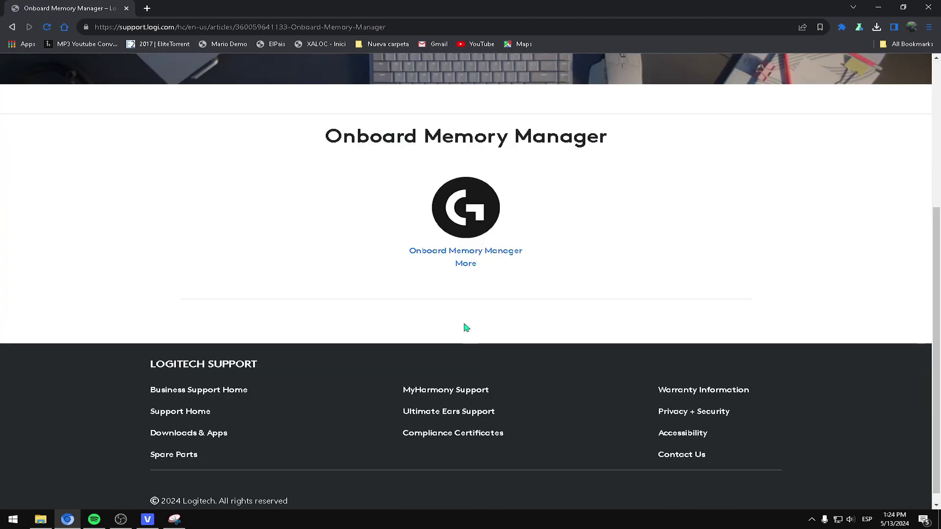
Choose Windows 10 as the operating system on the download page.
scroll(466, 328, down, 5)
click(232, 297)
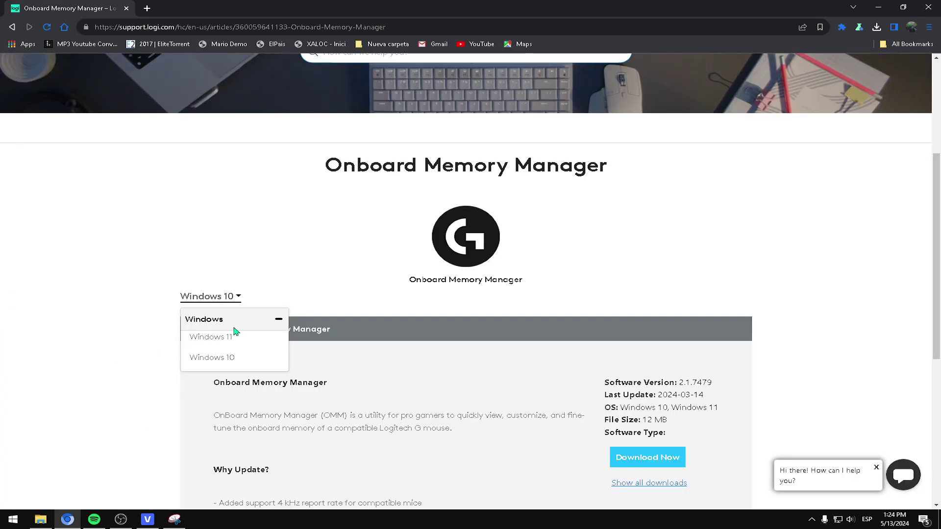
click(231, 357)
click(225, 298)
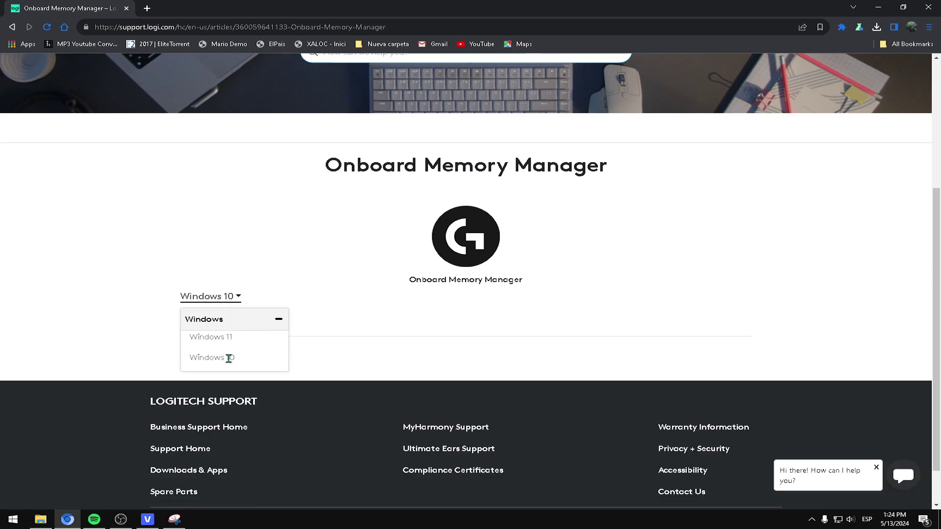
click(513, 367)
Download Onboard Memory Manager and keep the unverified file.
scroll(490, 417, down, 4)
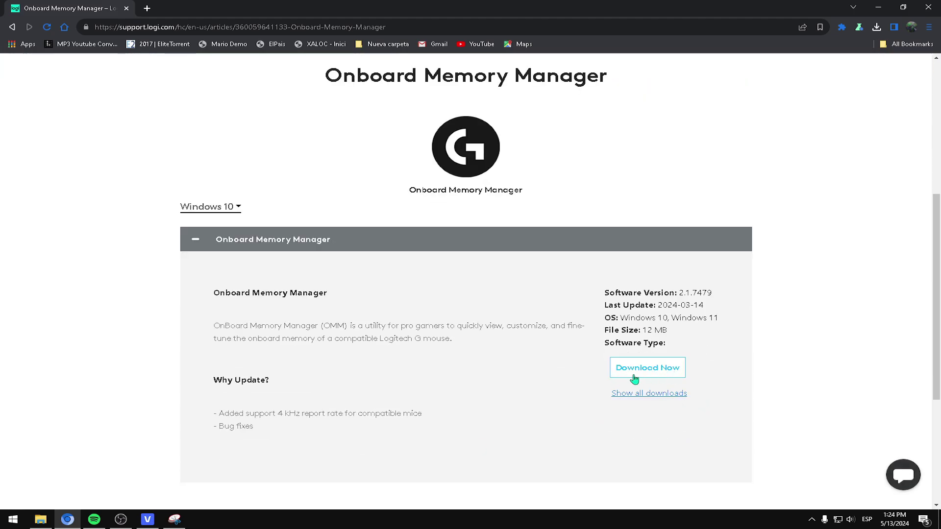
click(666, 370)
scroll(644, 323, down, 1)
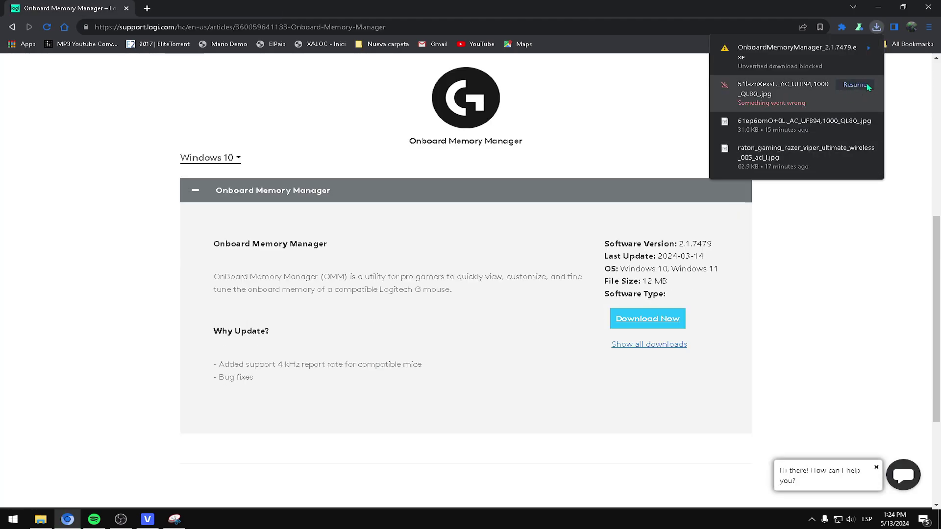
click(869, 49)
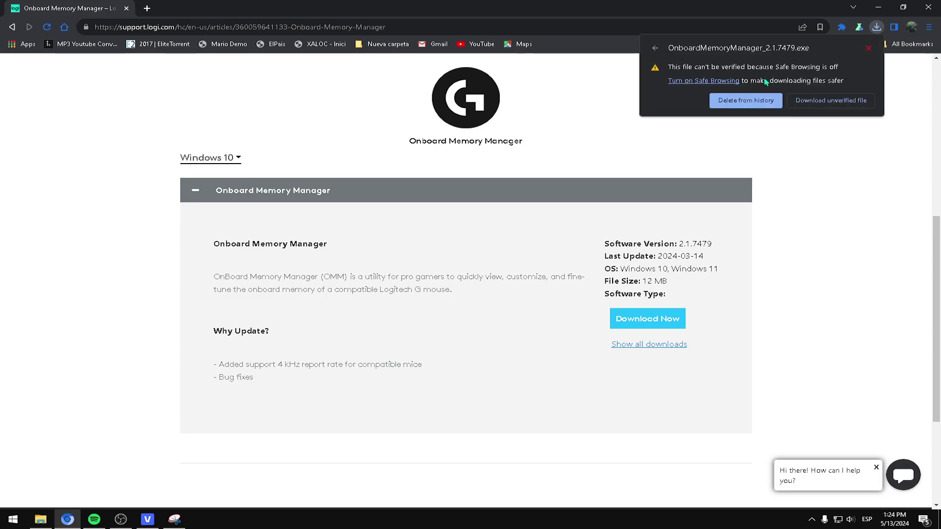
click(836, 102)
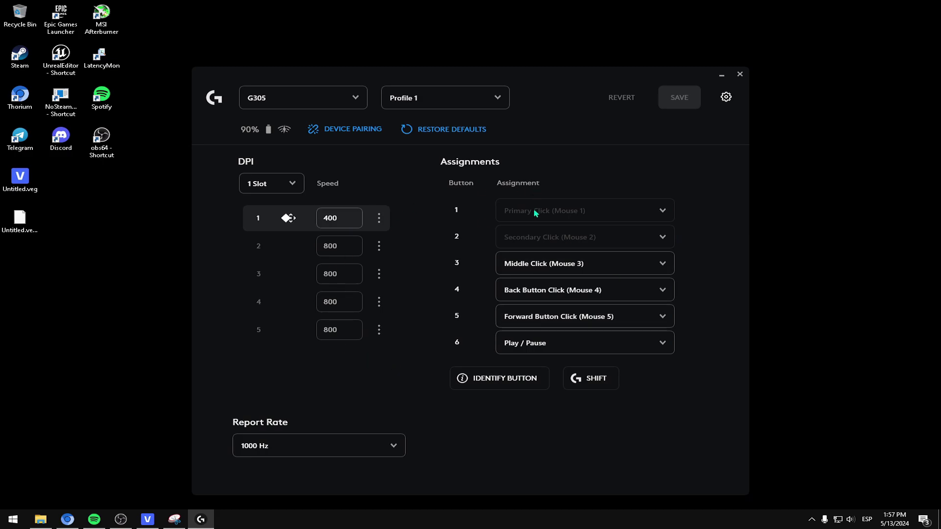
Move the G305 settings window up and try report rates of 500, 250 and 125 Hz.
drag(338, 74, 335, 33)
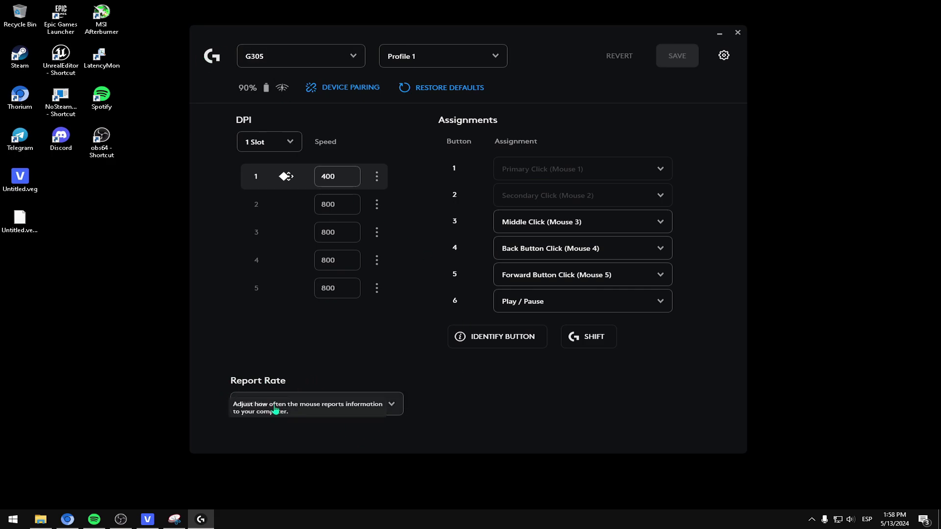
click(368, 414)
click(268, 457)
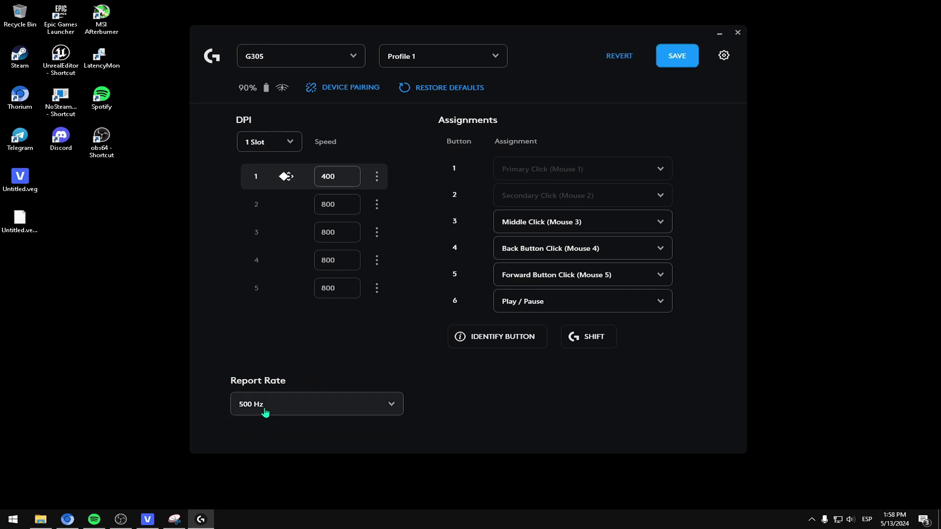
click(266, 412)
click(251, 442)
click(284, 412)
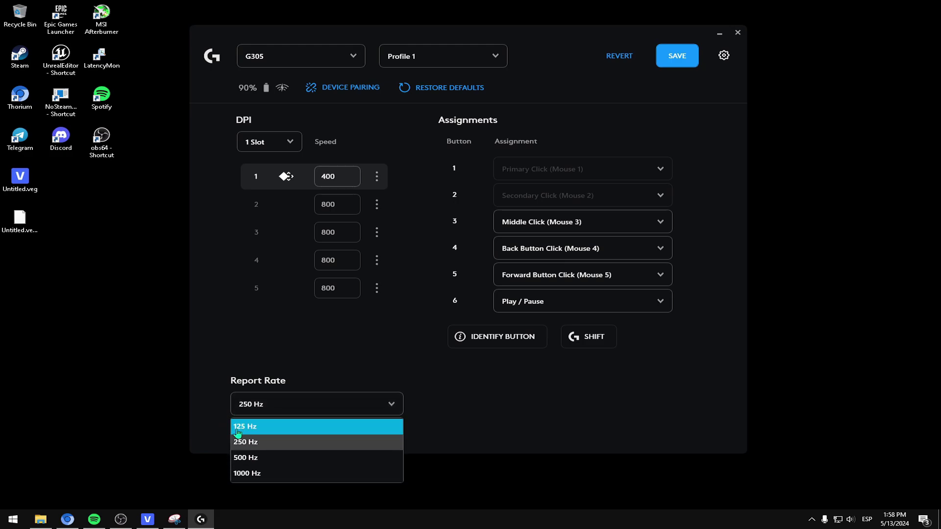
click(241, 430)
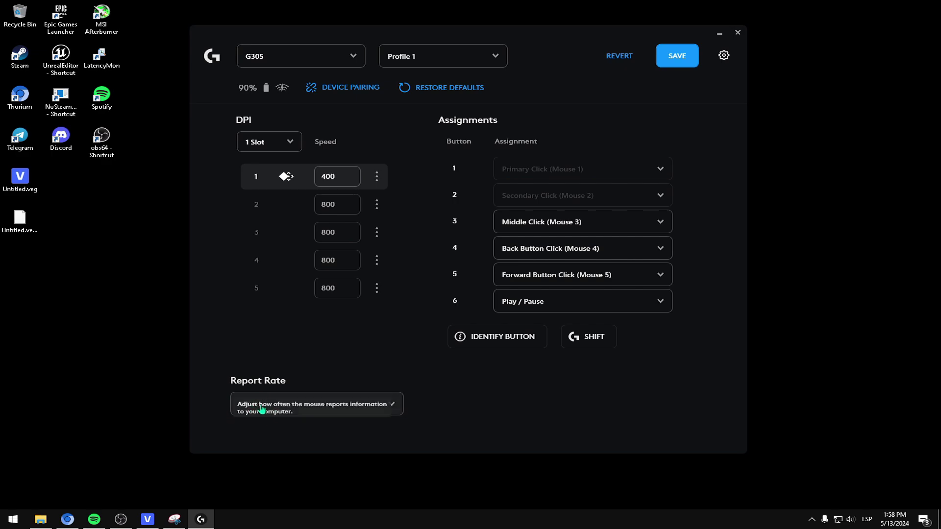
Switch the report rate to 500 Hz and finally to 1000 Hz.
click(345, 409)
click(260, 462)
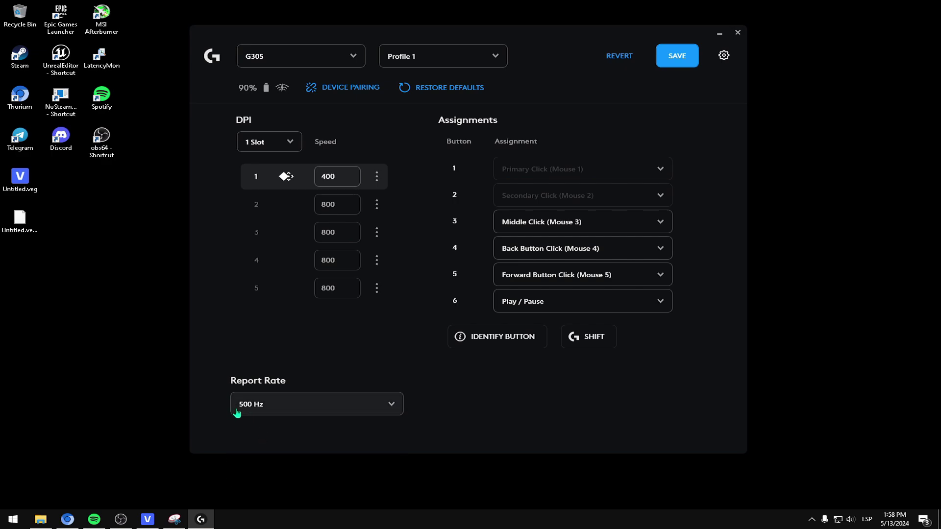
click(271, 411)
click(252, 473)
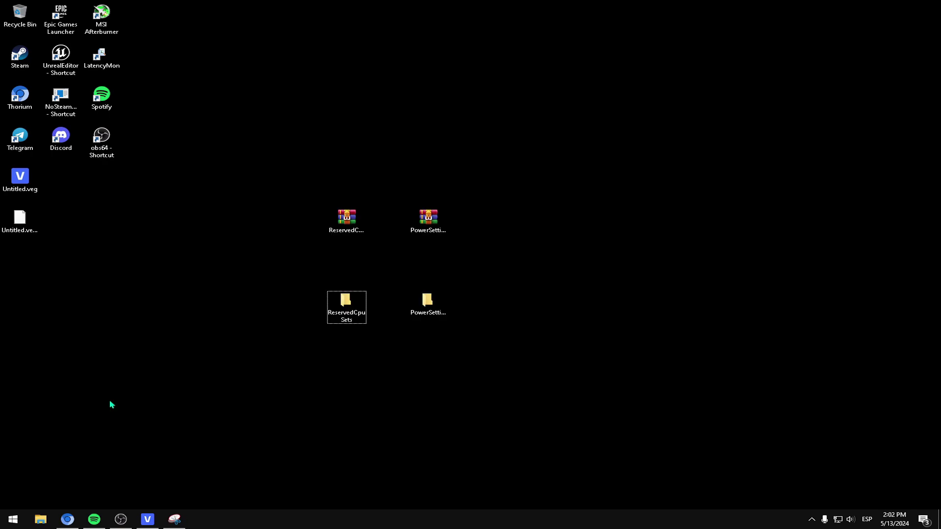
Launch regedit as administrator from the Start search and maximize the Registry Editor window.
key(super)
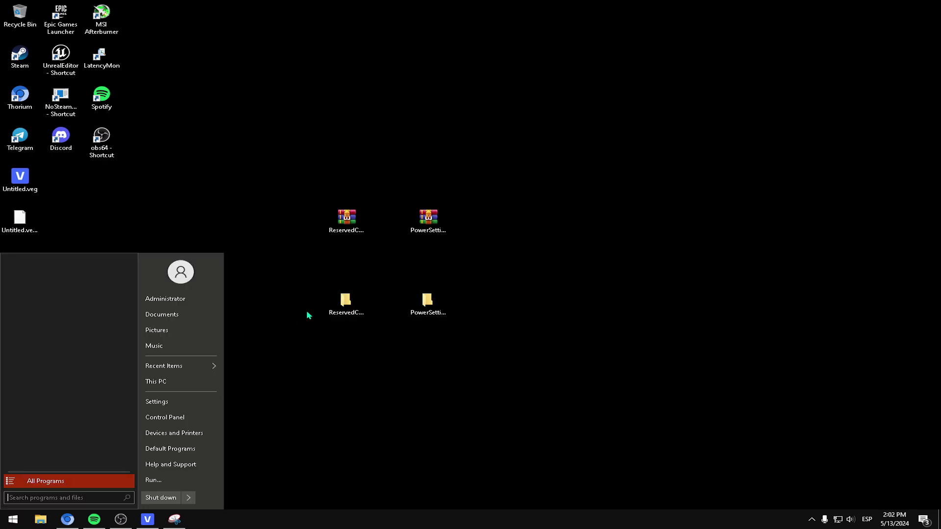
text(regedi)
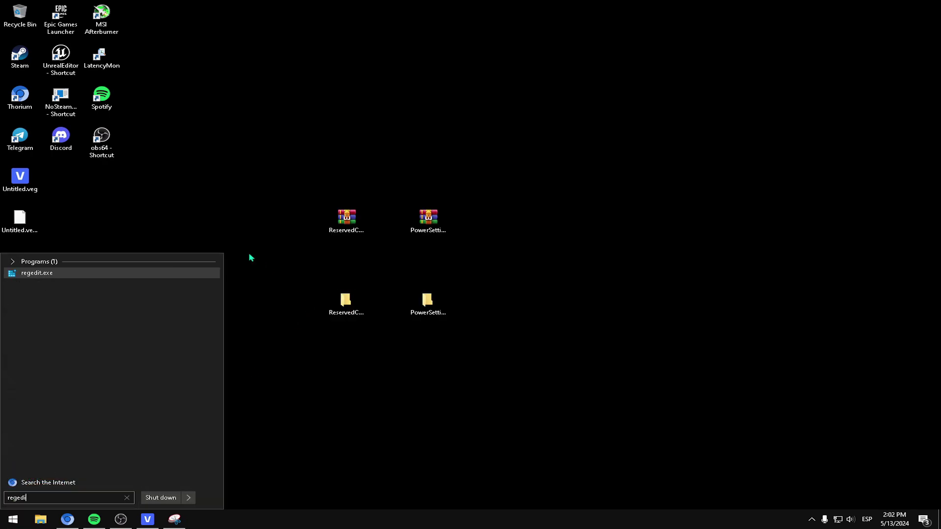
right_click(61, 274)
click(87, 291)
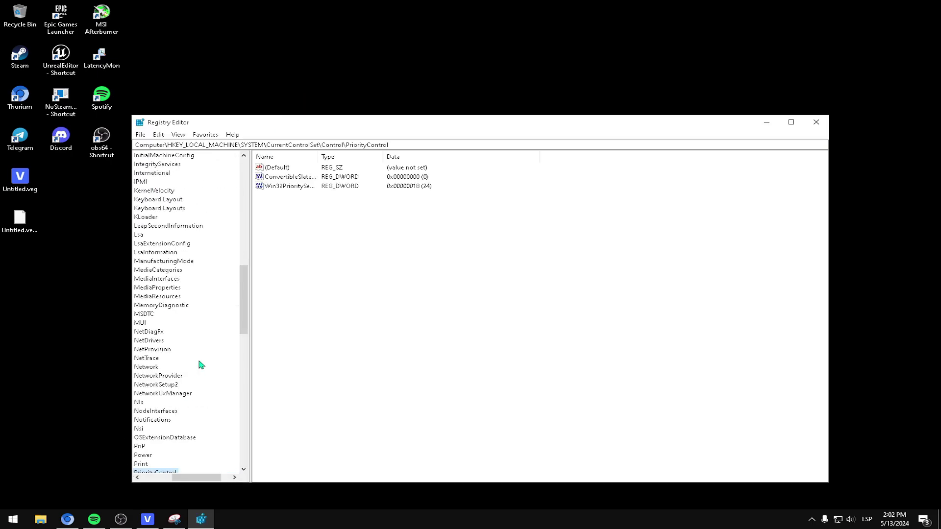
scroll(183, 314, up, 20)
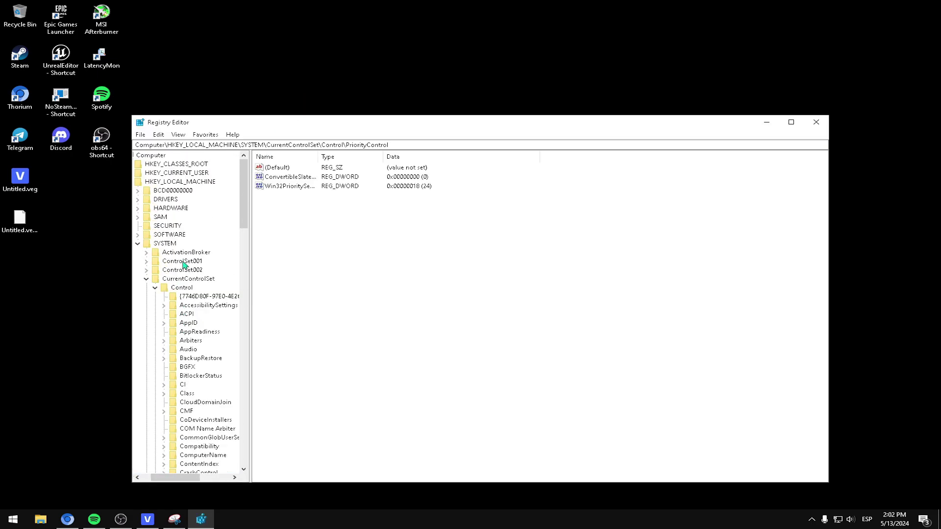
double_click(515, 124)
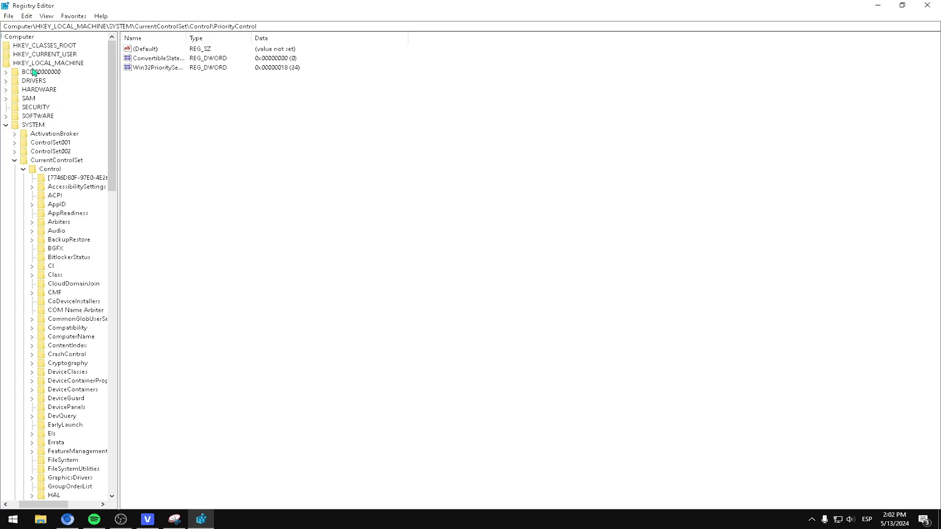
Expand SYSTEM > CurrentControlSet > Control and select the PriorityControl key.
click(33, 125)
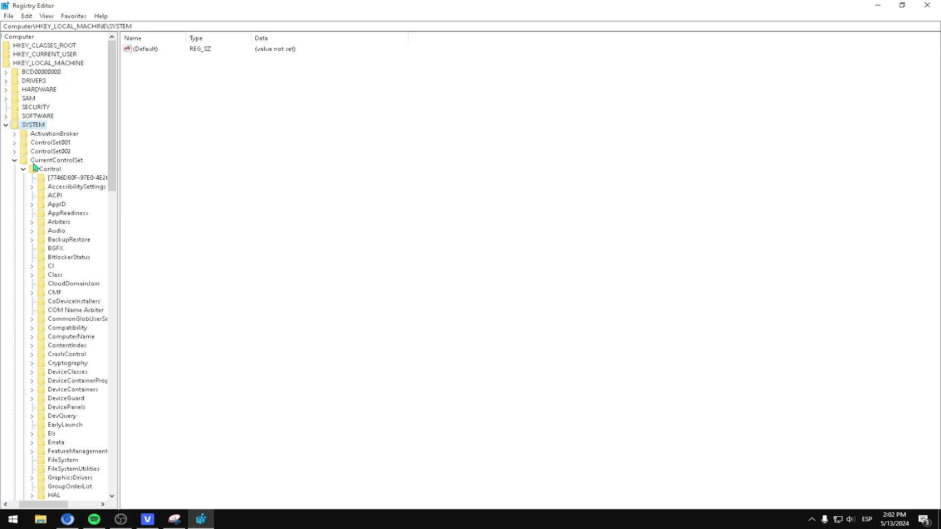
click(76, 162)
click(50, 169)
scroll(54, 367, down, 20)
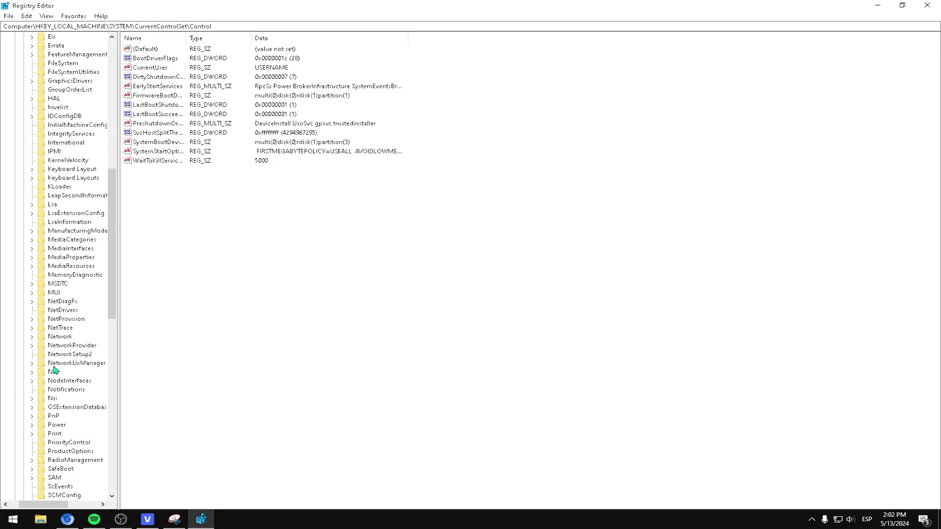
scroll(55, 376, up, 6)
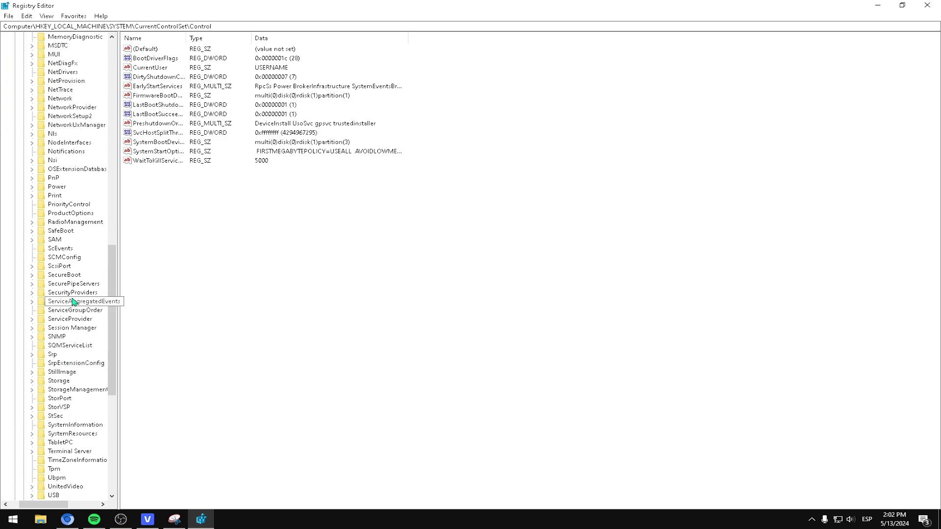
click(55, 196)
click(60, 204)
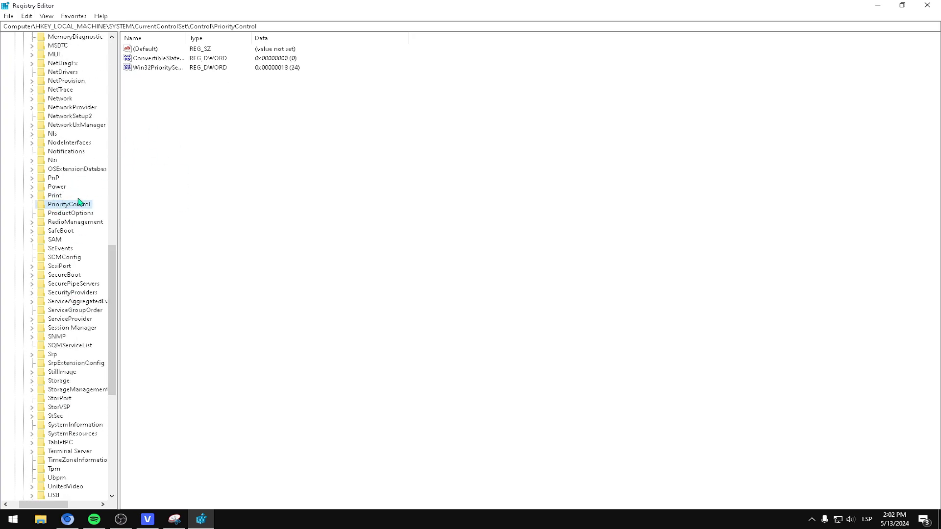
Set Win32PrioritySeparation to decimal 36.
click(162, 68)
double_click(155, 67)
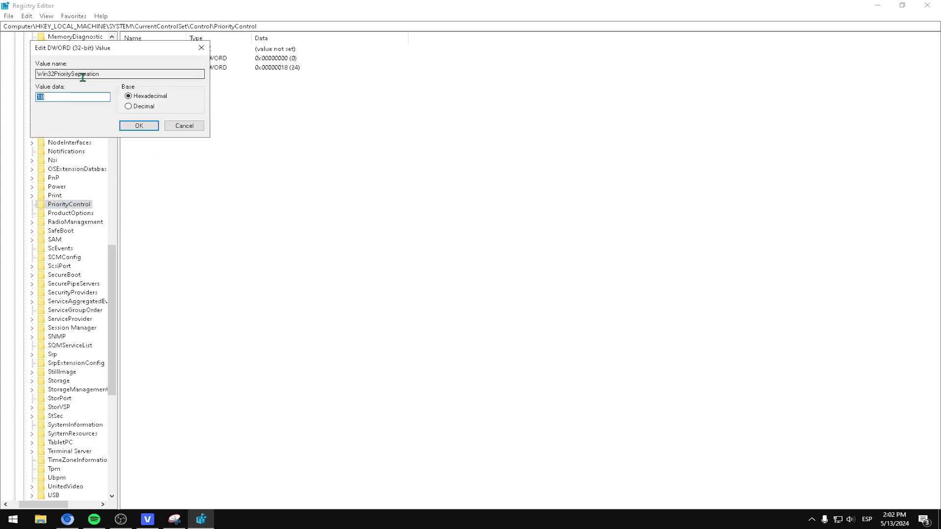
drag(79, 49, 420, 135)
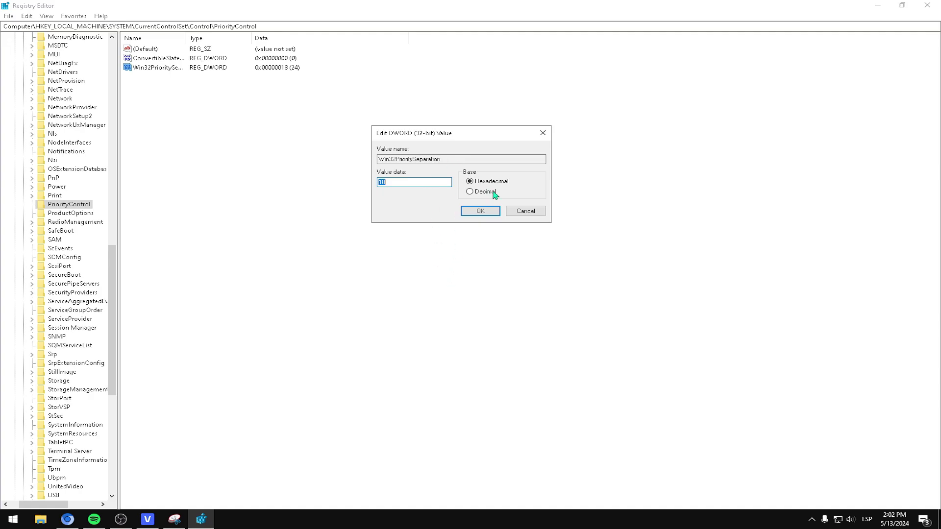
click(470, 191)
text(36)
click(479, 215)
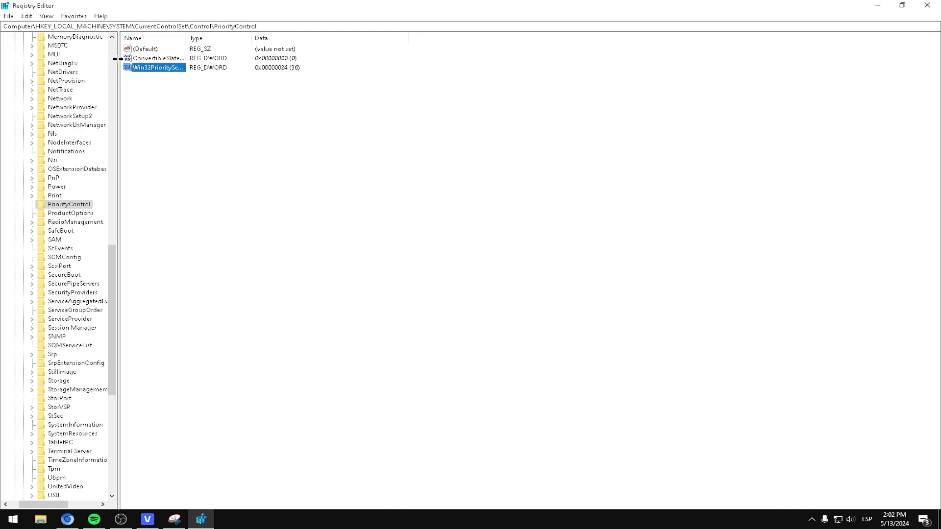
Change Win32PrioritySeparation back to decimal 24 (hex 18).
double_click(179, 71)
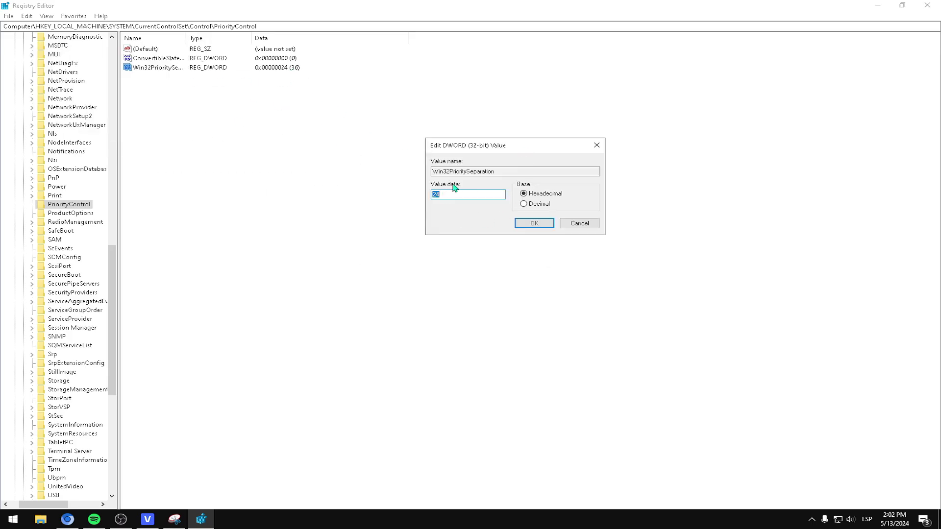
click(524, 204)
click(542, 195)
double_click(461, 194)
text(26)
double_click(438, 196)
text(24)
click(533, 224)
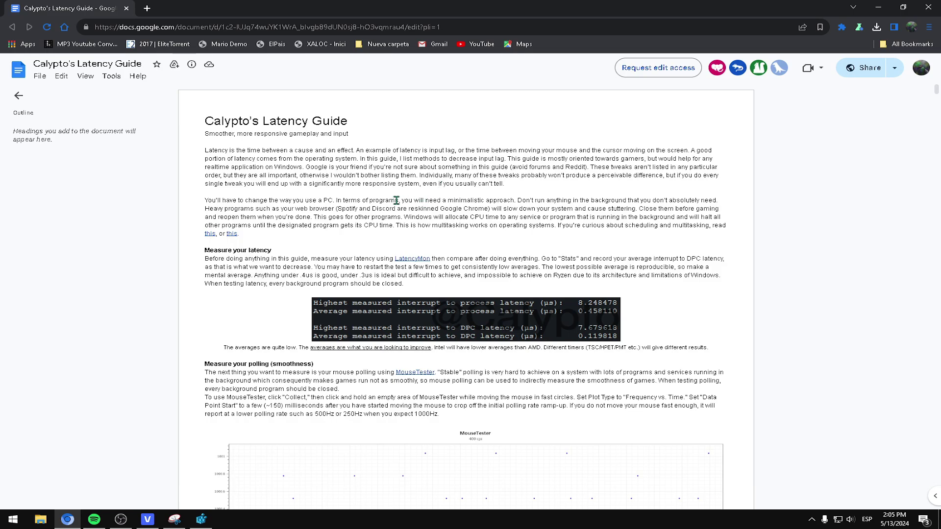
Highlight the title of Calypto's Latency Guide and skim its opening sections.
drag(202, 120, 351, 122)
click(408, 142)
scroll(444, 355, down, 15)
scroll(432, 314, up, 4)
scroll(421, 303, down, 8)
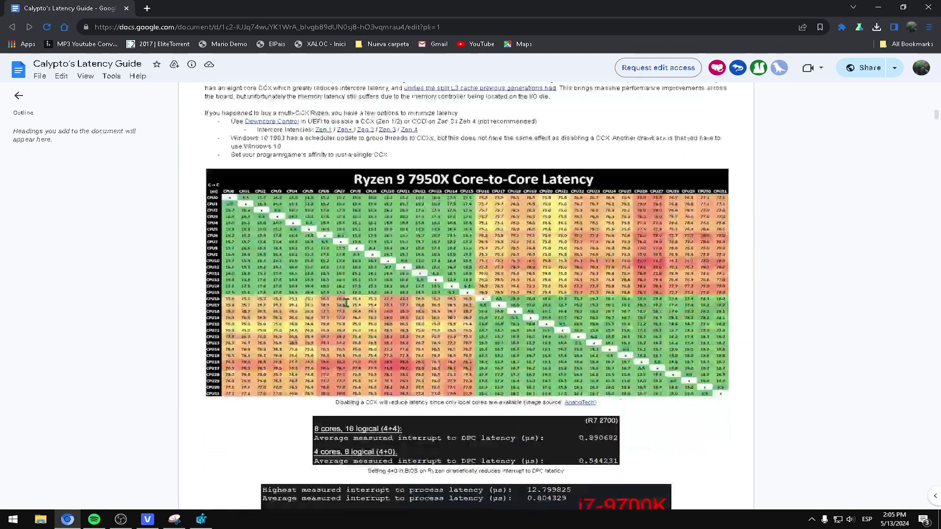
scroll(346, 303, down, 5)
scroll(432, 264, up, 4)
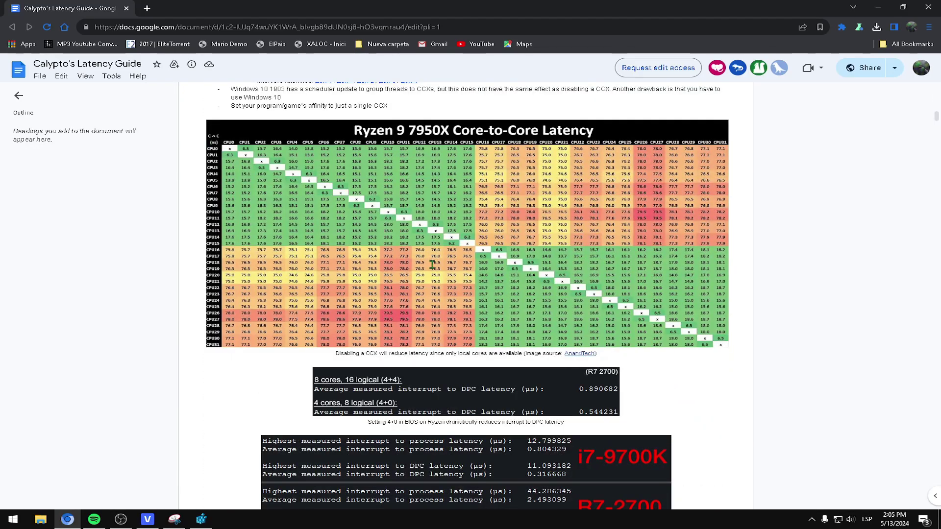
scroll(433, 265, down, 10)
drag(323, 229, 381, 294)
click(381, 295)
scroll(286, 231, down, 3)
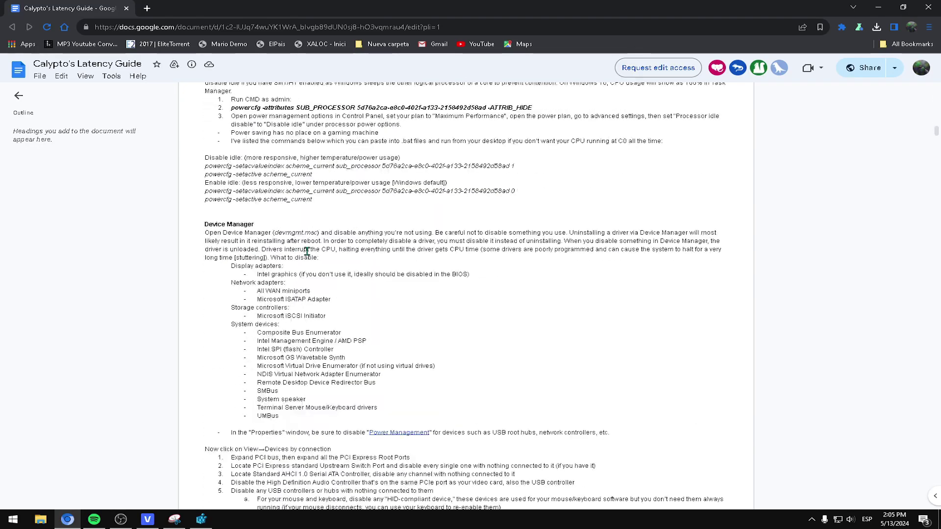
Highlight the Device Manager instructions and read on to the Alleviate IRQ sharing section.
drag(301, 241, 346, 294)
scroll(362, 298, down, 18)
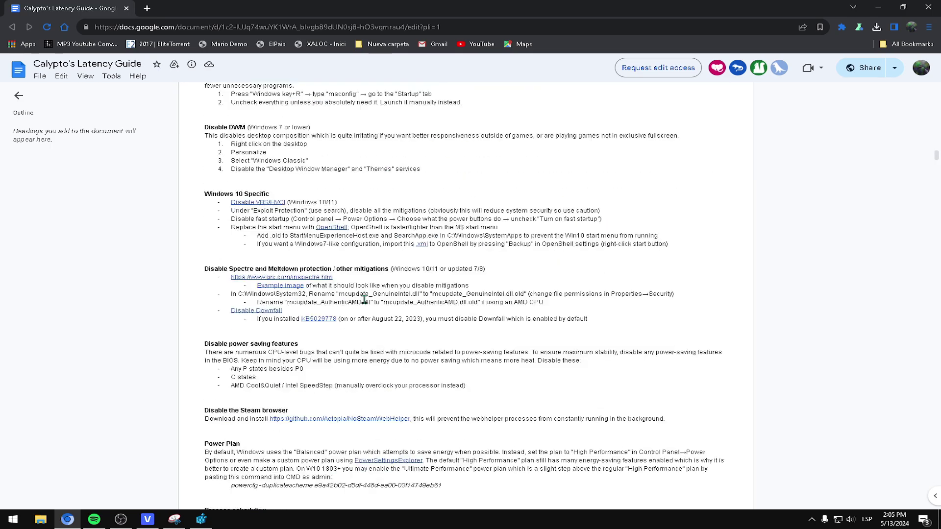
scroll(364, 299, down, 8)
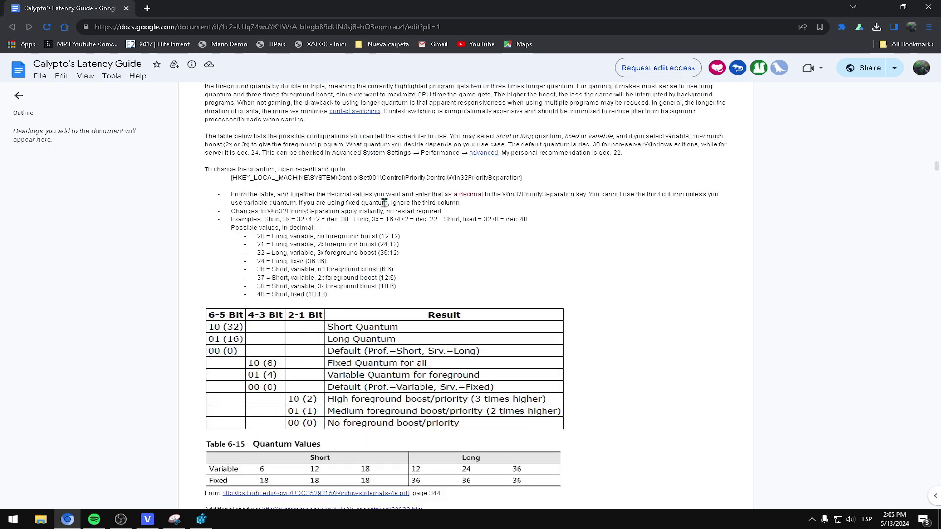
scroll(371, 271, down, 12)
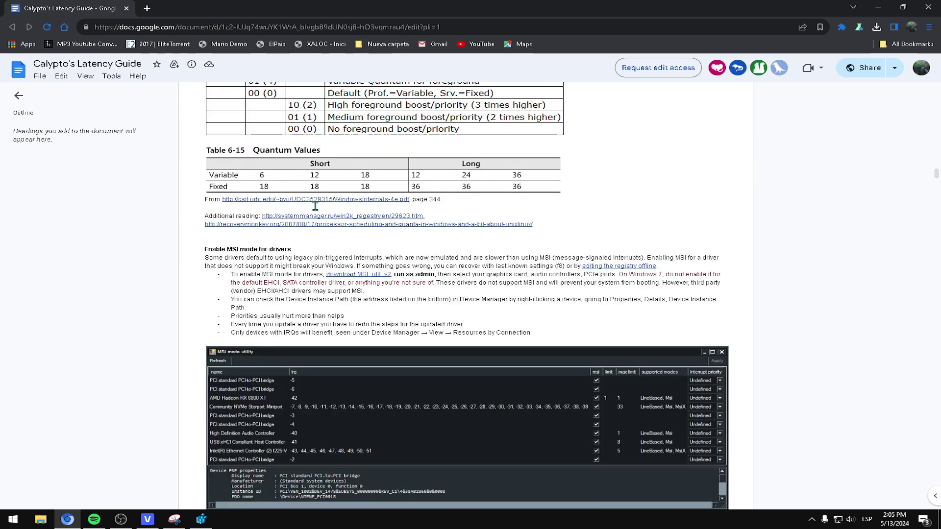
scroll(368, 275, down, 2)
scroll(435, 211, up, 2)
scroll(460, 368, down, 6)
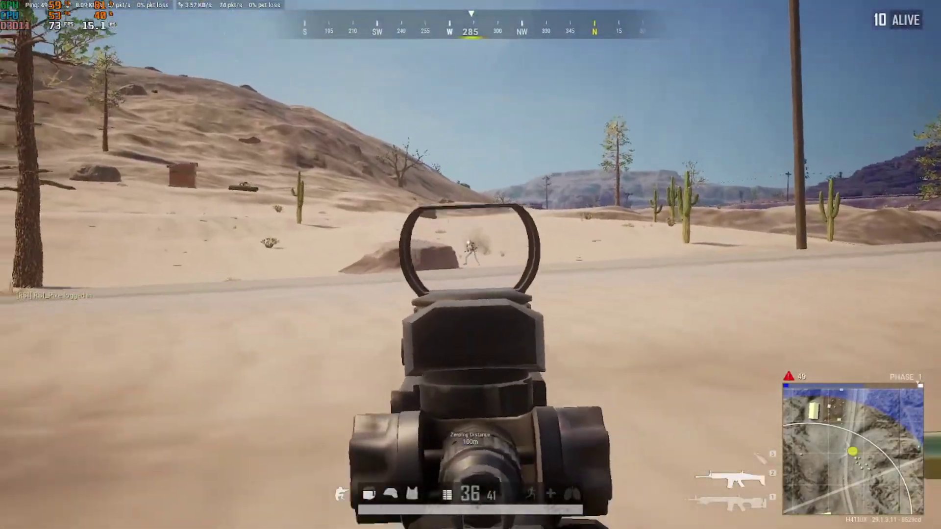
Fire on an enemy with the SCAR-L, advance along the road, crouch and knock them out.
drag(470, 264, 470, 265)
right_click(470, 265)
key(w)
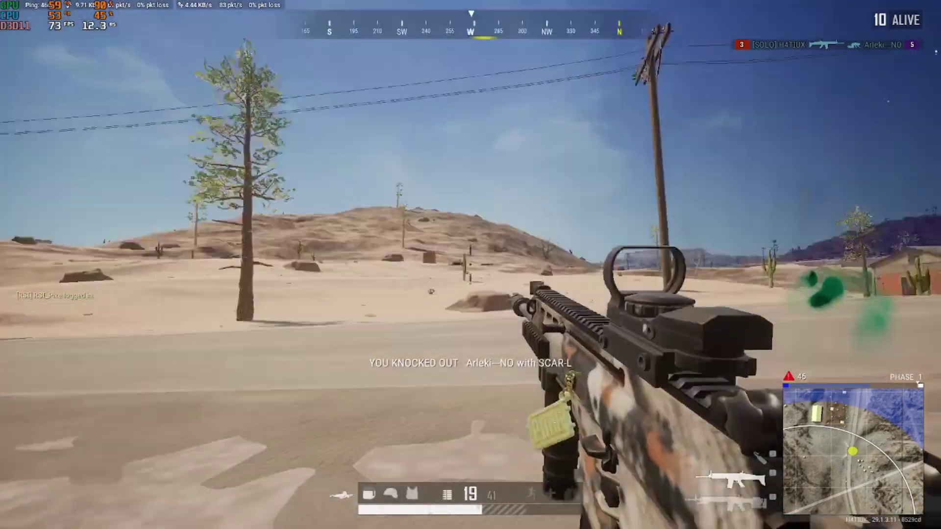
key(c)
click(470, 265)
key(x)
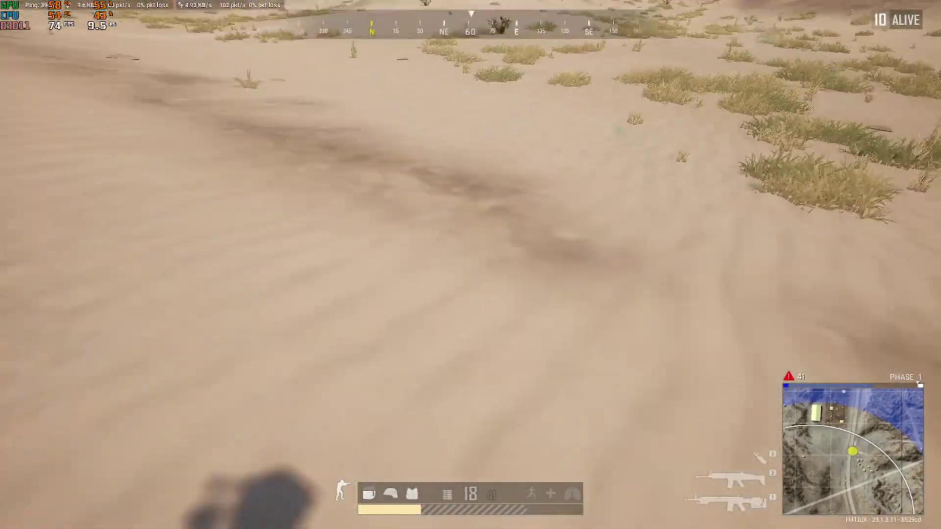
key(c)
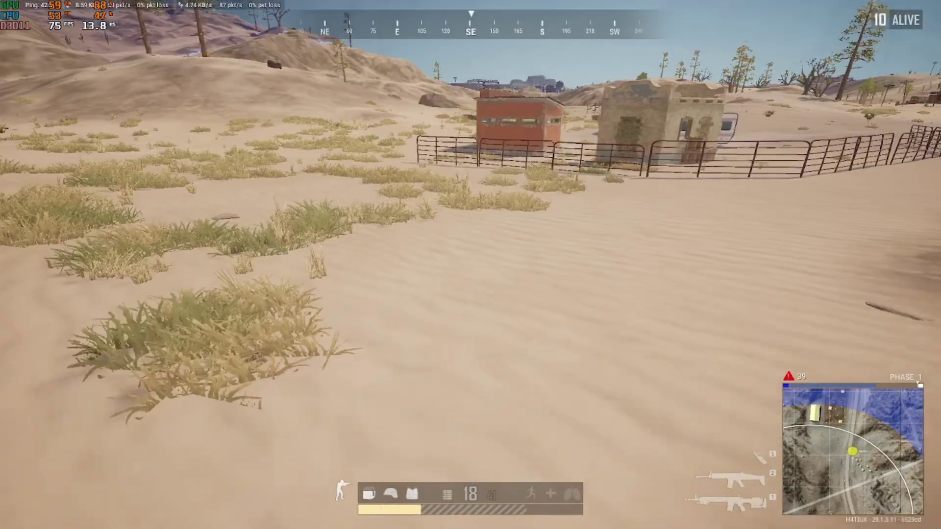